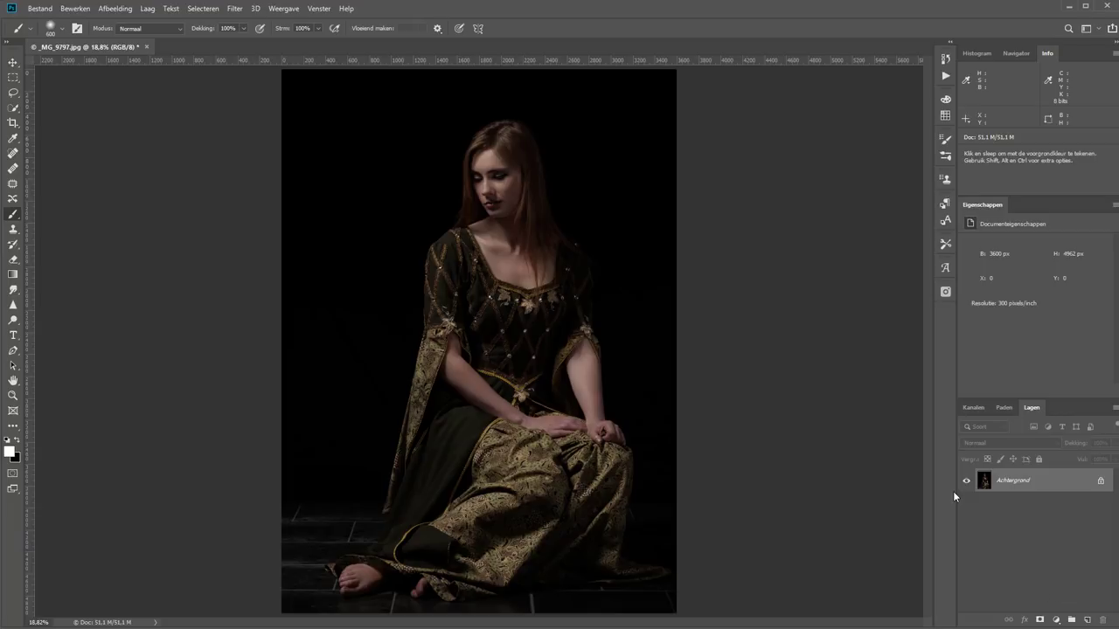
Zoom in and pan to inspect the woman's face up close.
key("z")
mouse_move(400, 100)
left_mouse_down()
mouse_move(532, 197)
mouse_move(668, 325)
left_mouse_up()
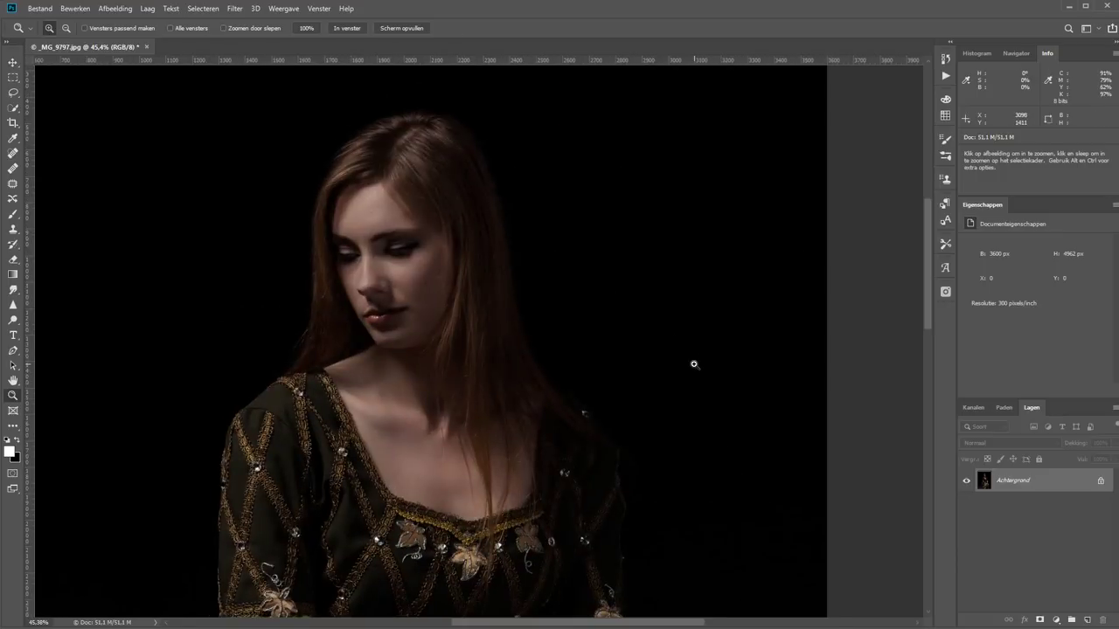
left_click(604, 338)
left_click(595, 315)
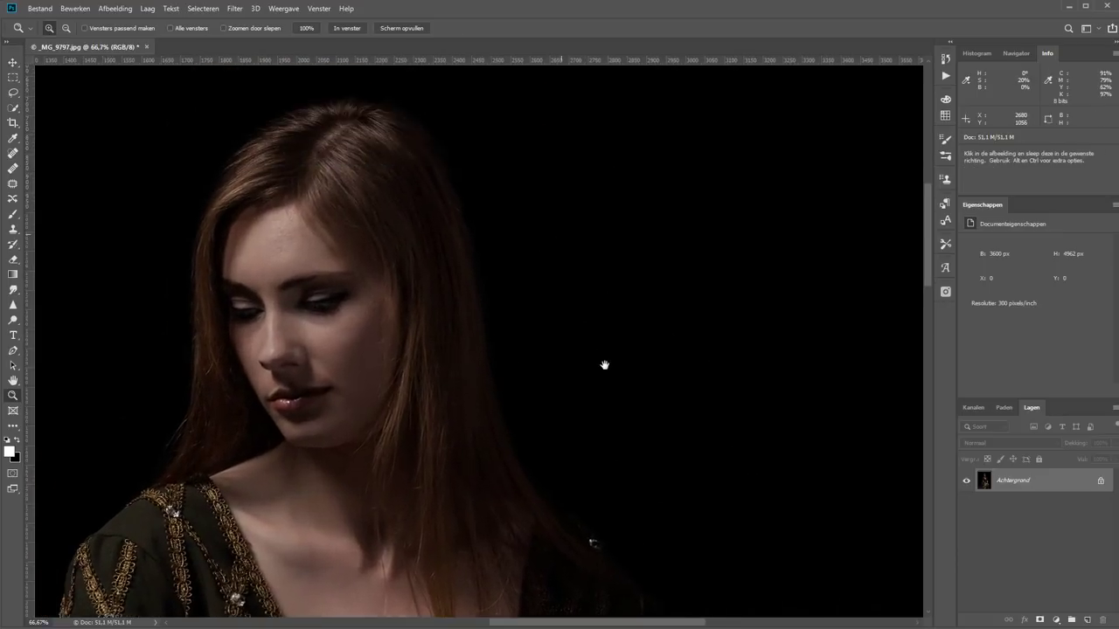
left_click_drag(605, 365, 609, 363)
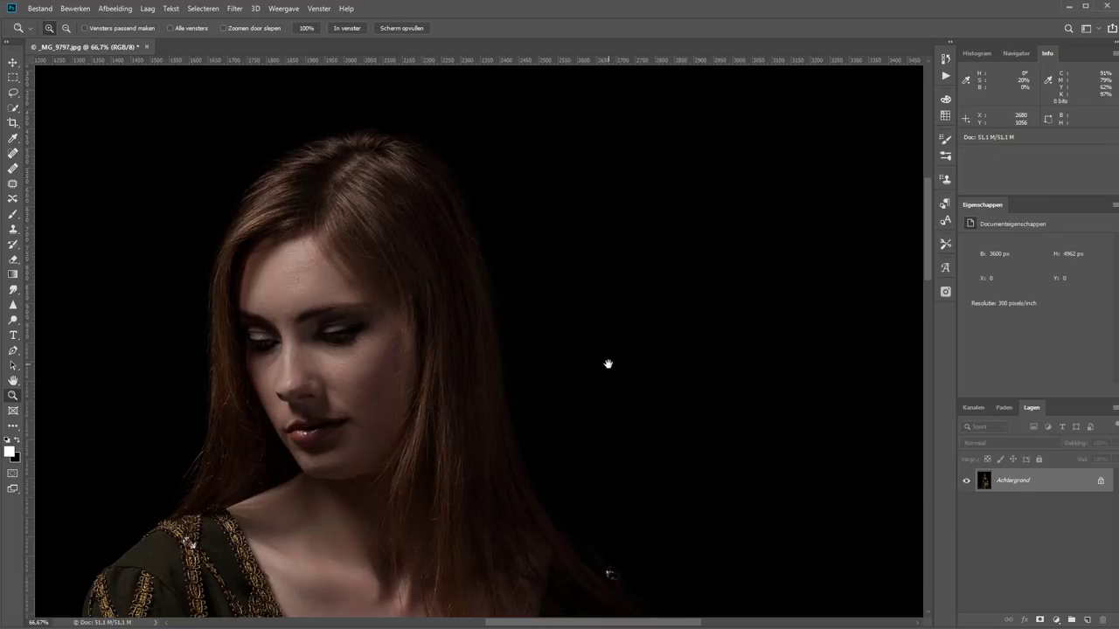
Fit the image and add a Belichting 1 exposure adjustment layer above Achtergrond.
key("ctrl+0")
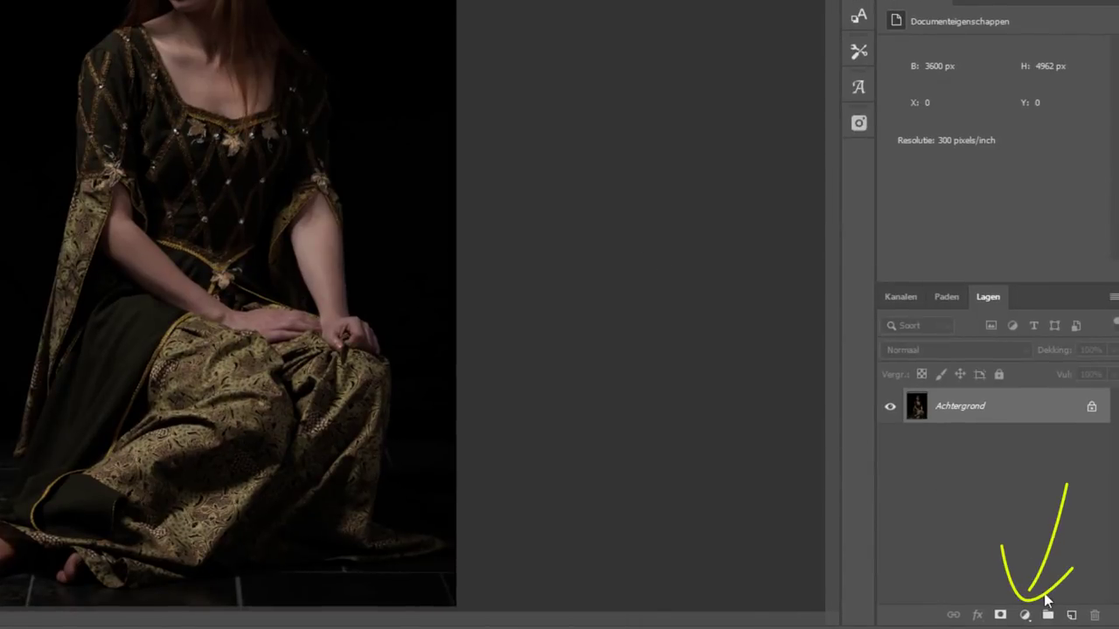
left_click(1024, 614)
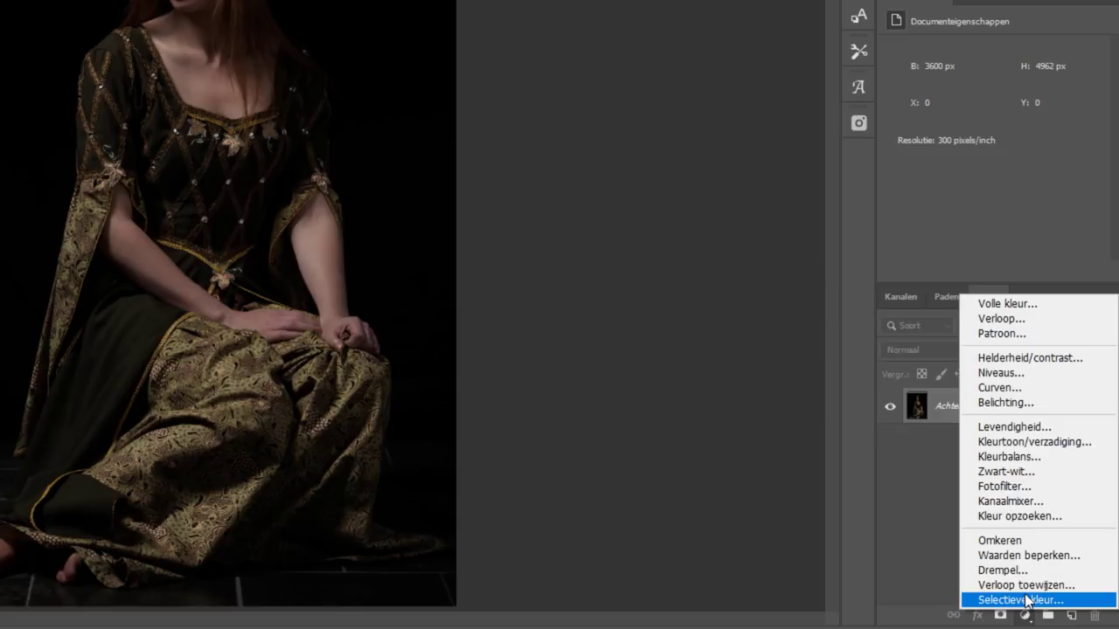
left_click(1005, 403)
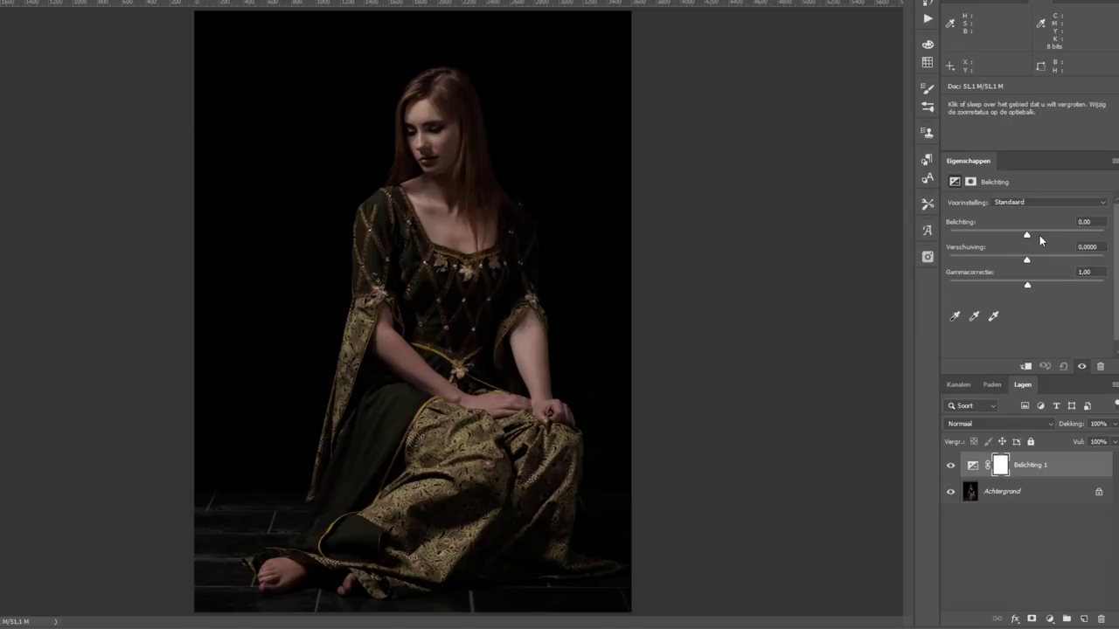
Raise the Belichting 1 exposure to +3,99, brightening the whole portrait.
left_click_drag(1039, 236, 1073, 236)
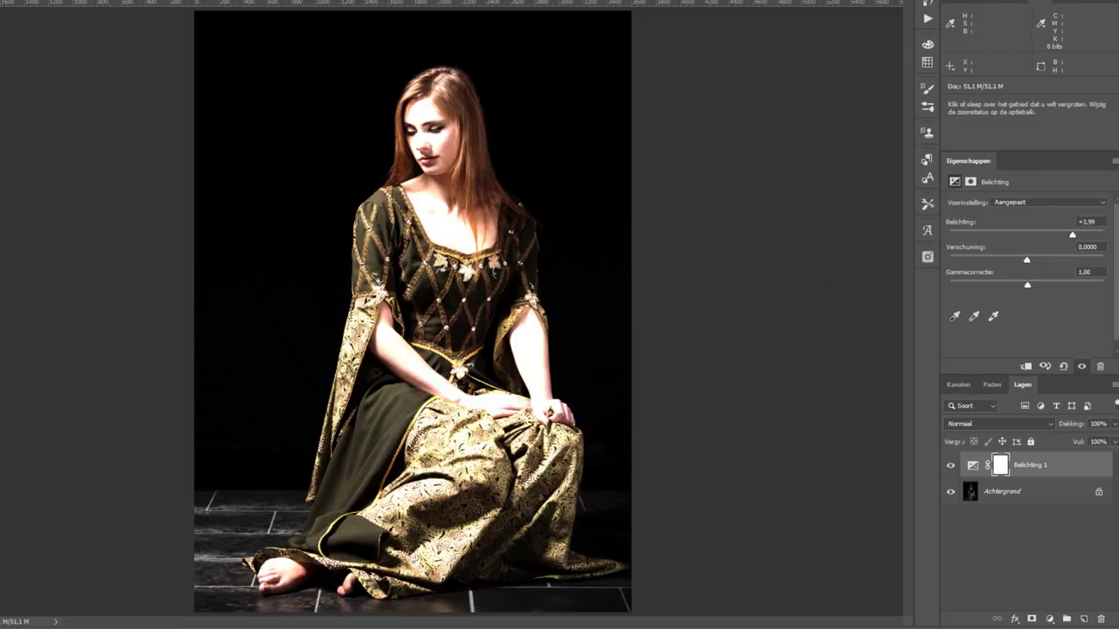
key("b")
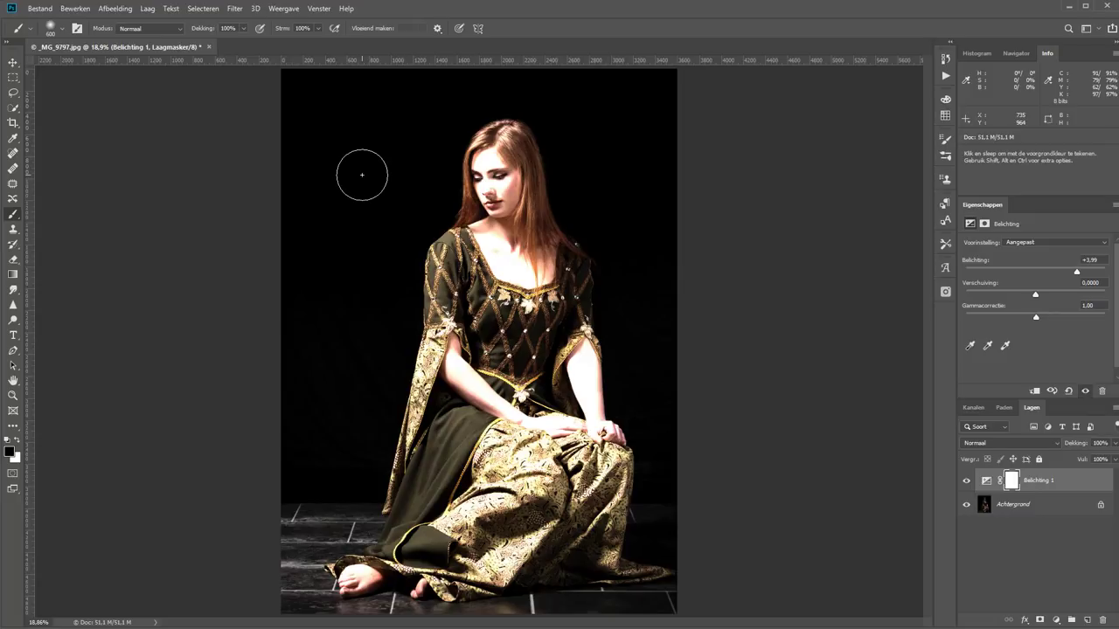
Shrink the soft brush to 149 px and paint black down the figure's right edge on the mask.
right_click(366, 166)
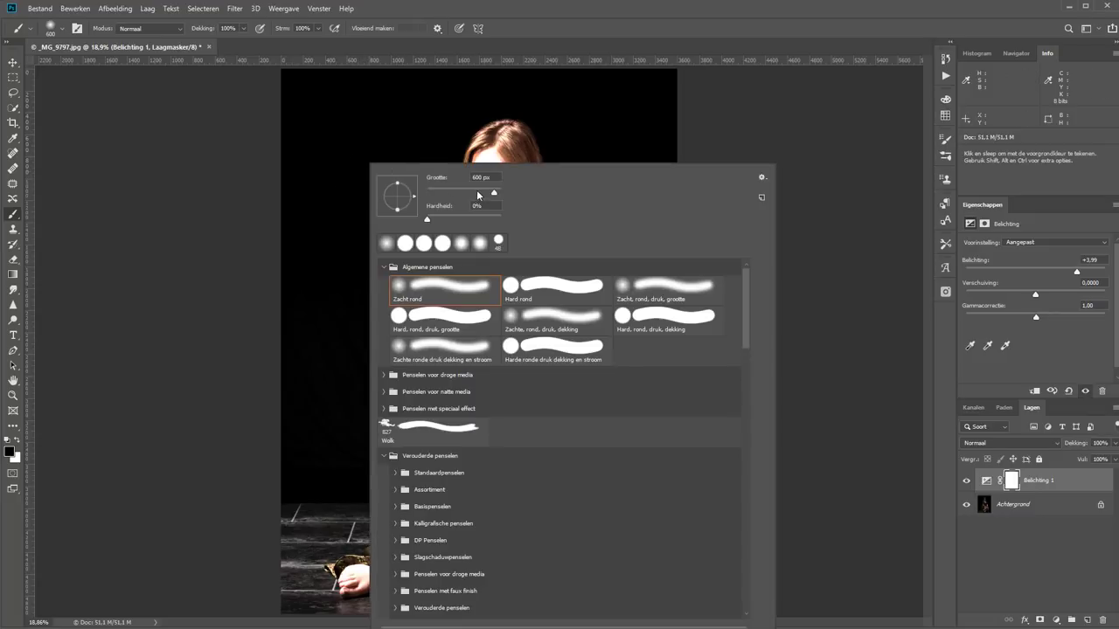
left_click_drag(480, 194, 474, 195)
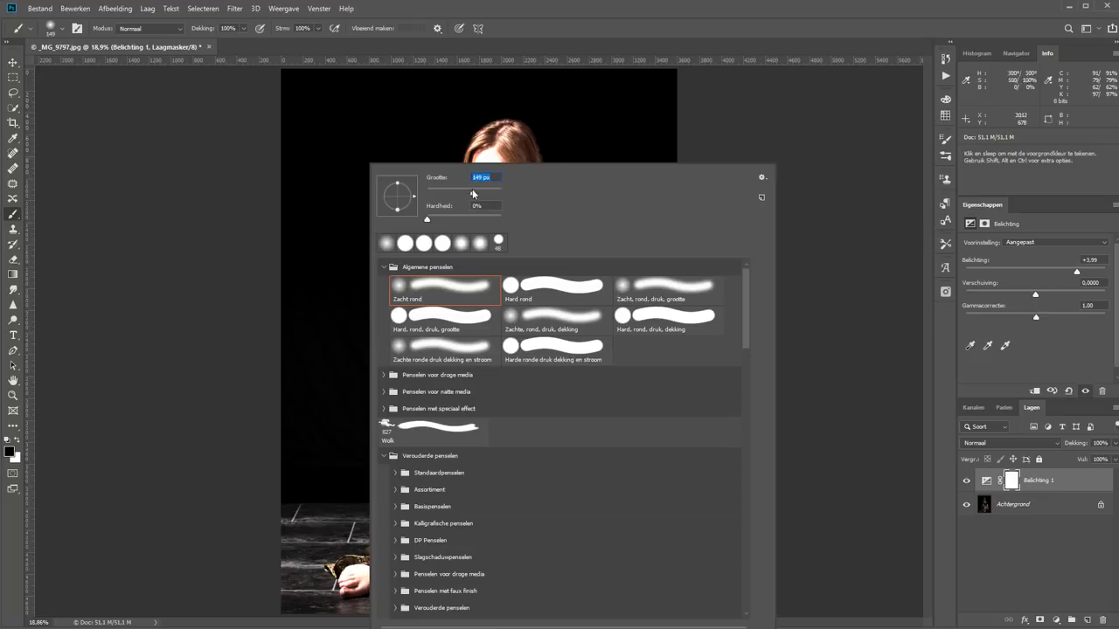
left_click(716, 124)
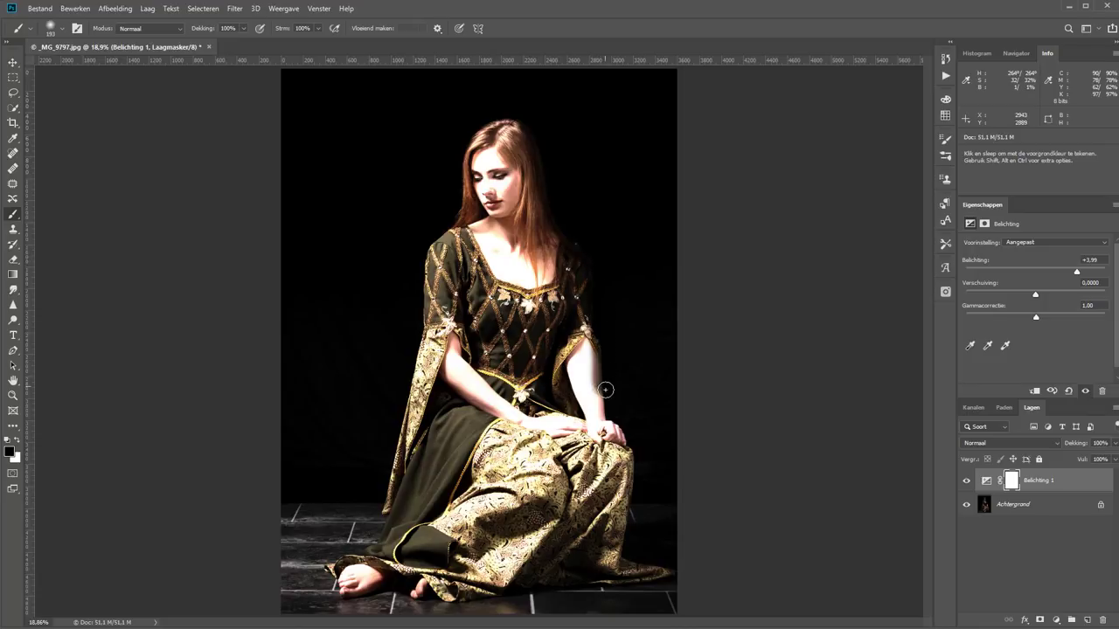
mouse_move(619, 422)
left_mouse_down()
mouse_move(632, 445)
mouse_move(629, 551)
mouse_move(685, 581)
left_mouse_up()
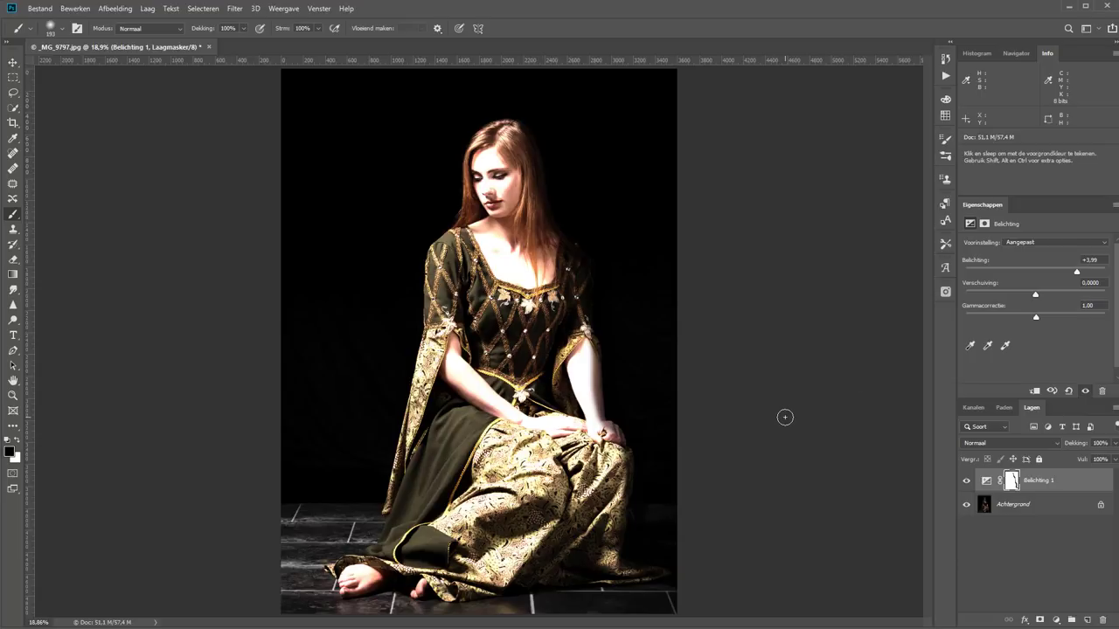
Alt-click to view the Belichting 1 mask alone, then return to the photo view.
key("alt")
left_click(1011, 480, "alt")
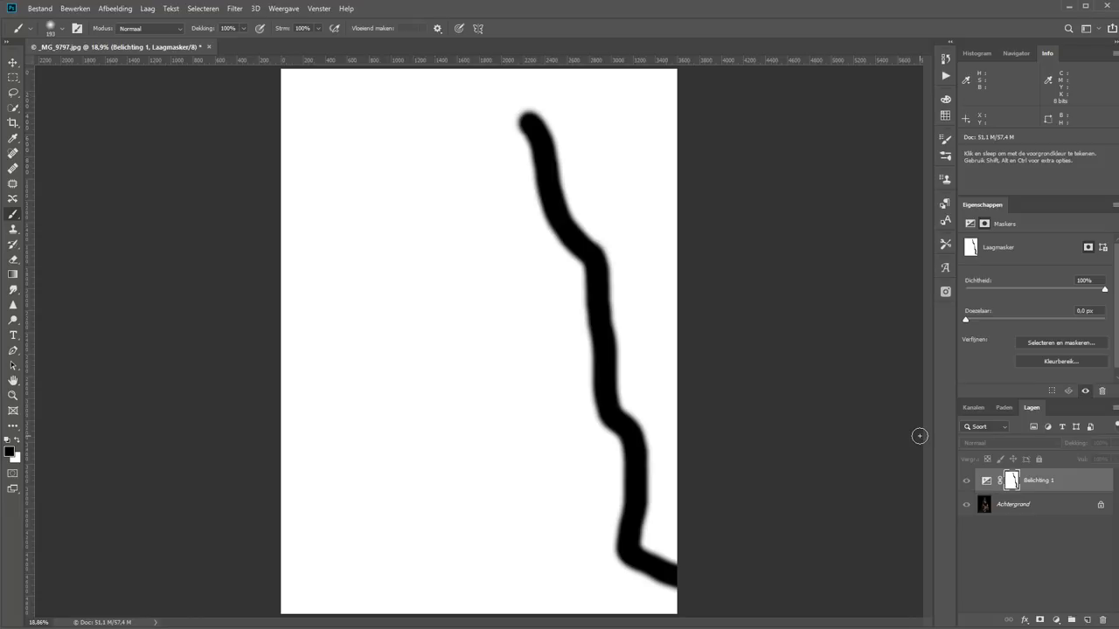
left_click(966, 480)
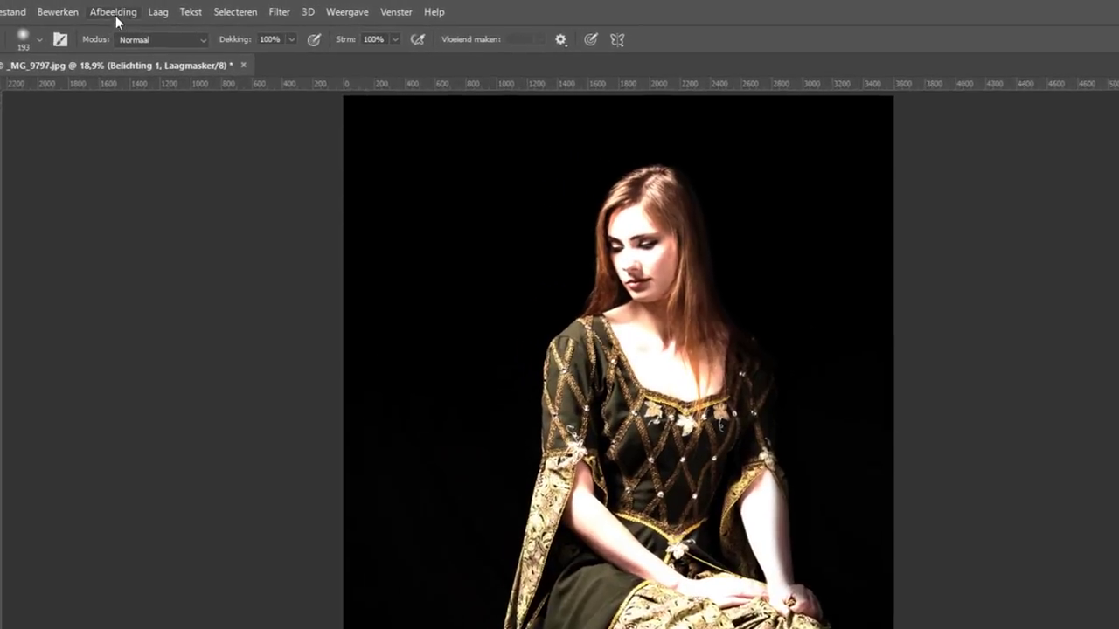
left_click(114, 8)
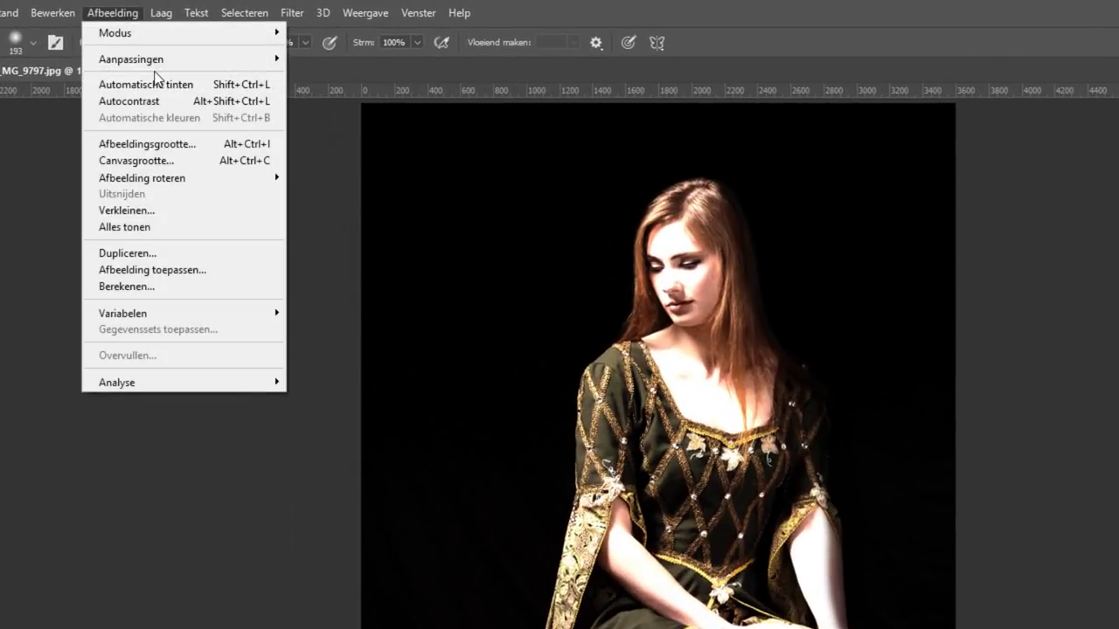
mouse_move(183, 58)
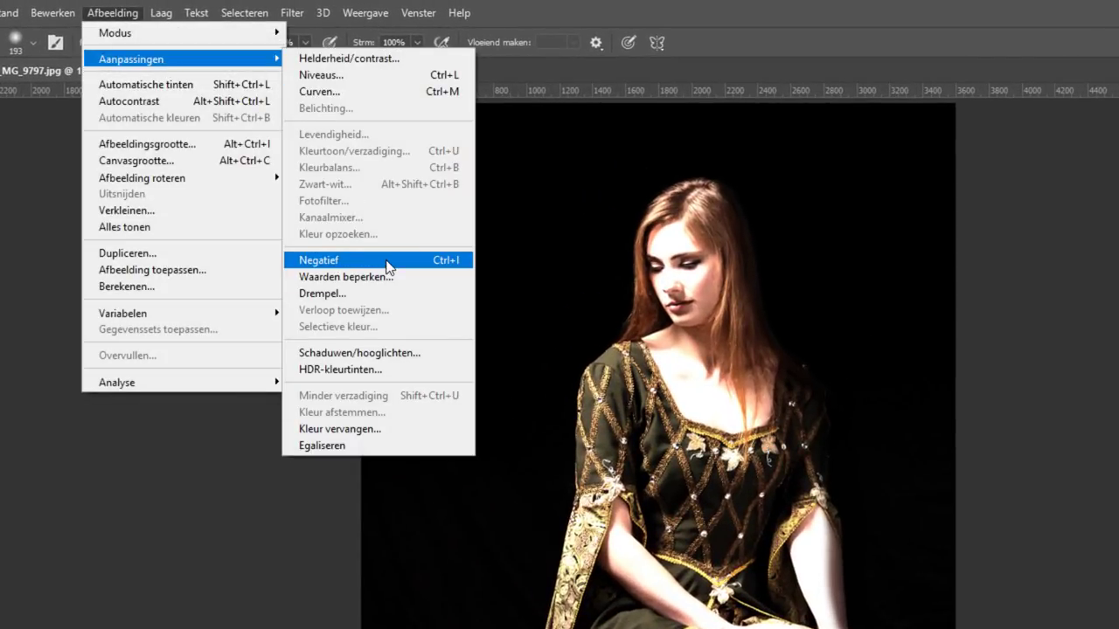
Invert the Belichting 1 mask with Negatief so only the figure's right edge is lit.
left_click(386, 261)
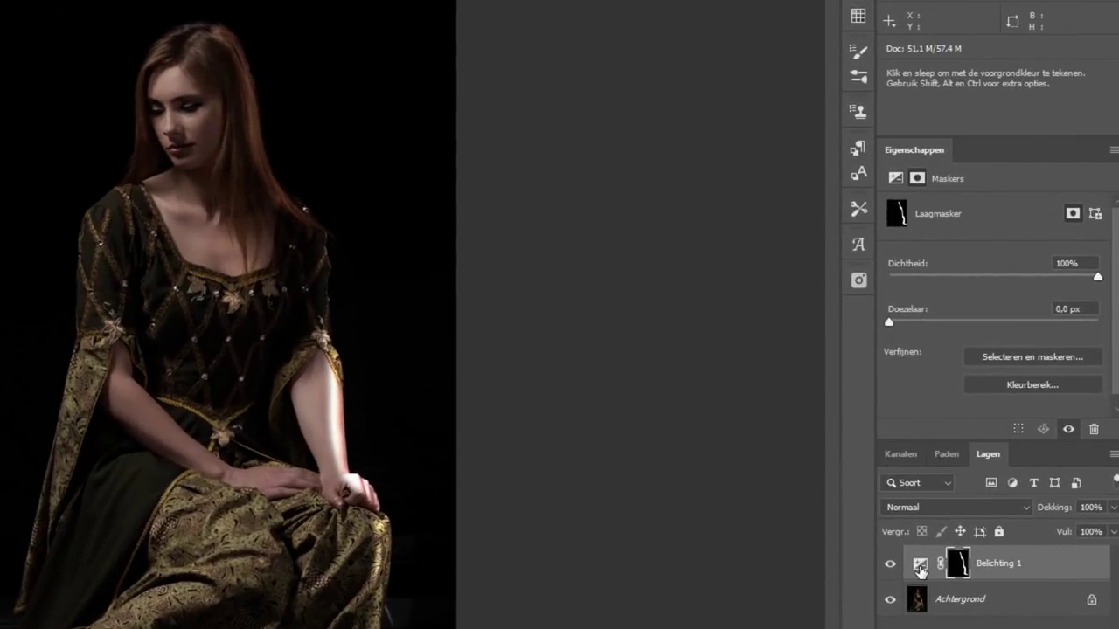
Lower the Belichting 1 exposure to +2,20 and compare the arm's rim light by toggling the layer.
left_click(920, 566)
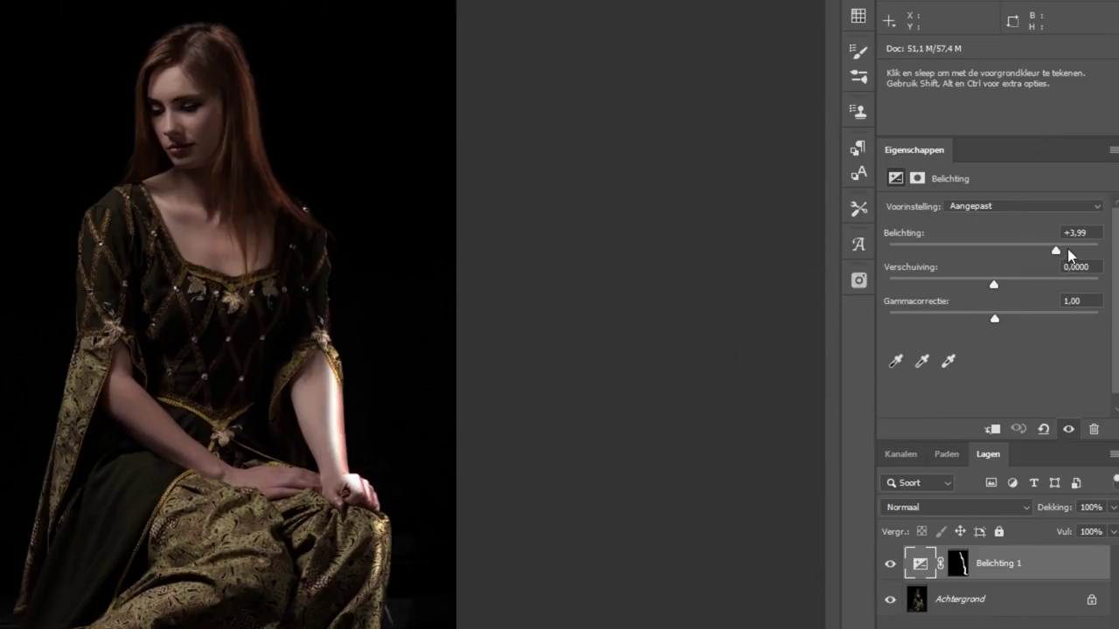
mouse_move(1056, 250)
left_mouse_down()
mouse_move(1010, 256)
mouse_move(1029, 255)
left_mouse_up()
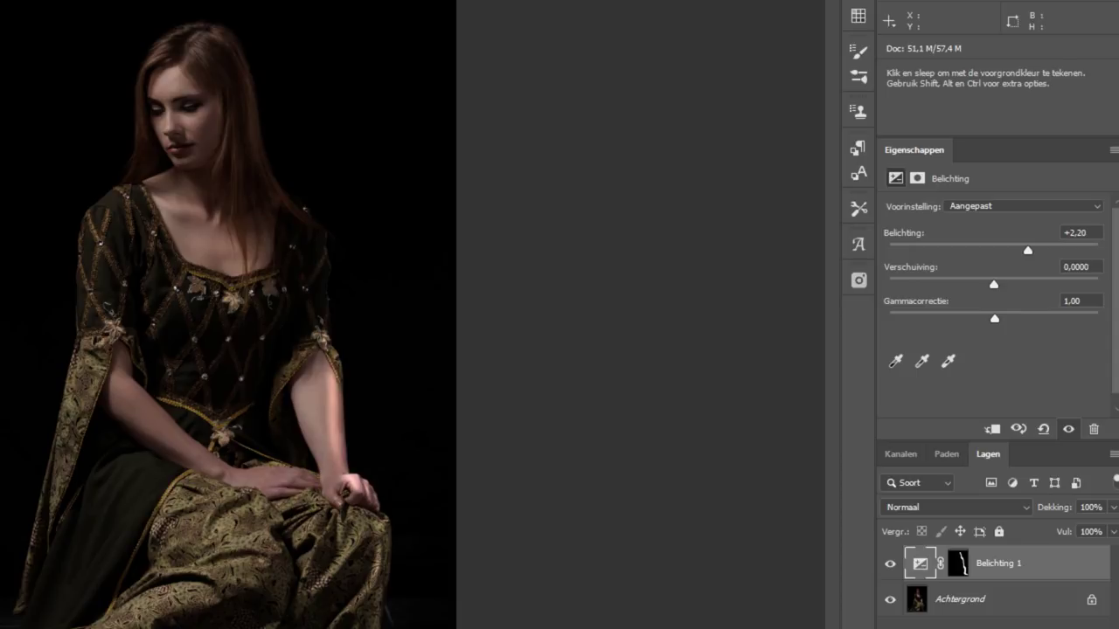
key("z")
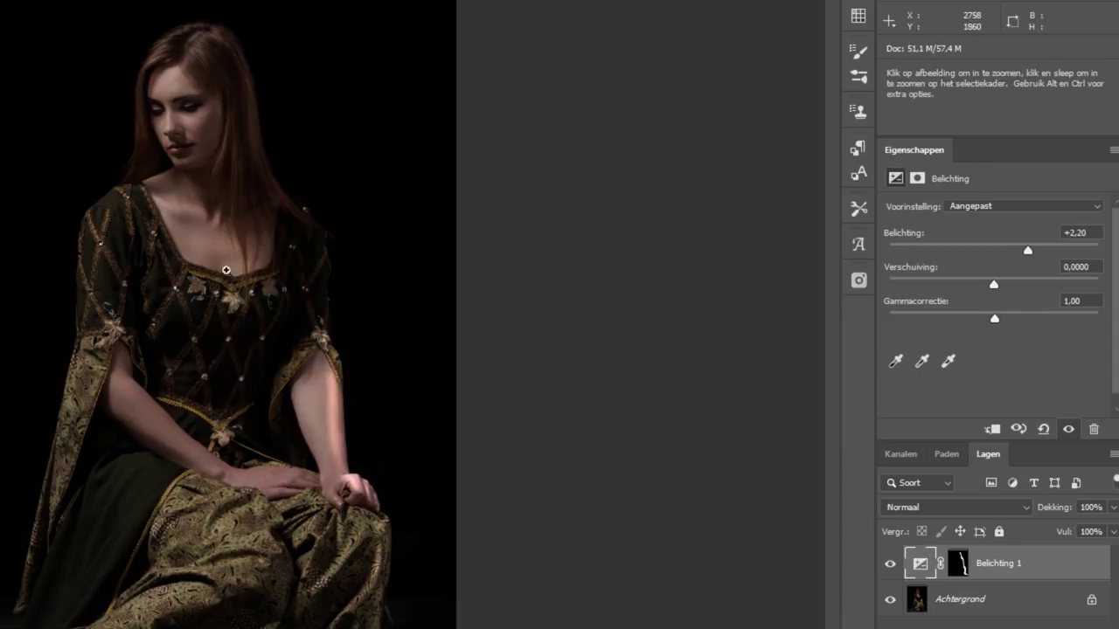
left_click_drag(199, 284, 449, 561)
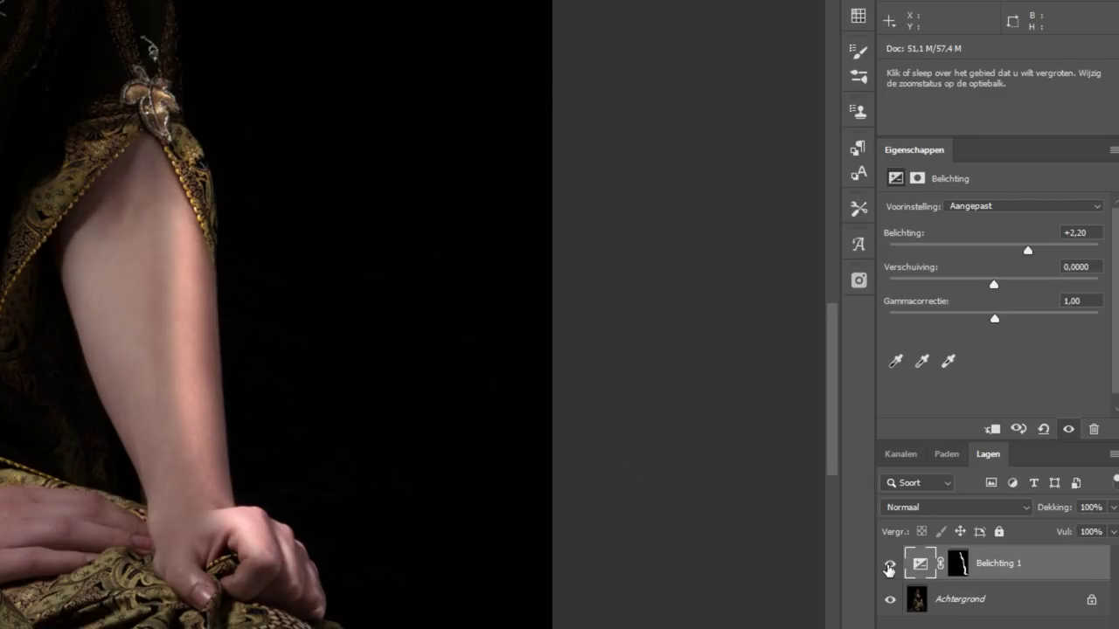
left_click(890, 564)
left_click(890, 565)
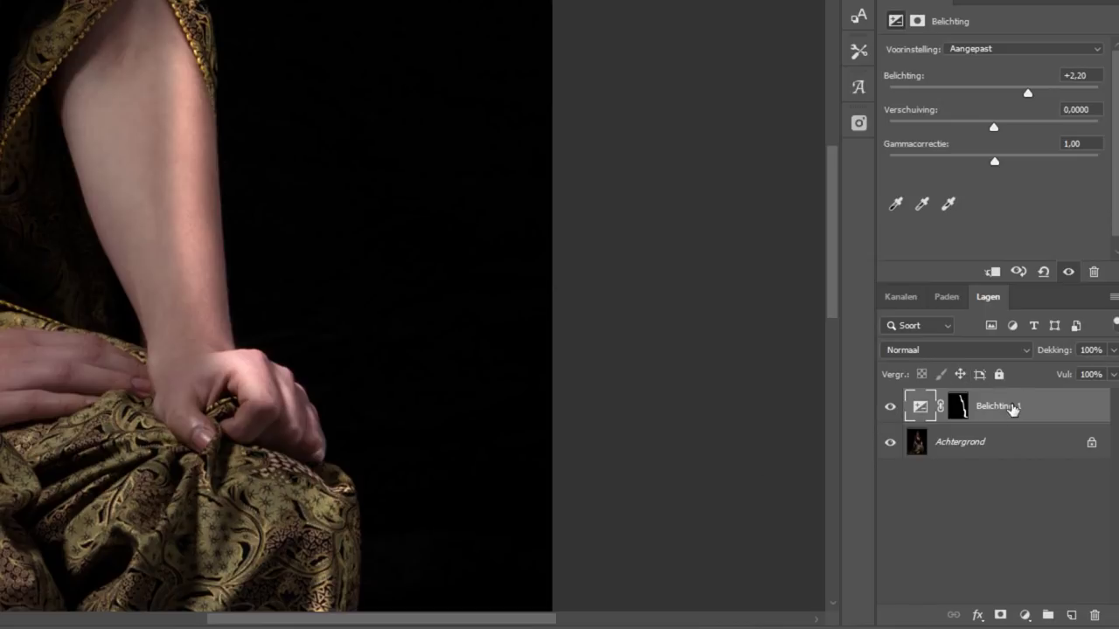
Set Belichting 1 to Lichtsterkte blend mode and lower its exposure to +1.87.
left_click(998, 352)
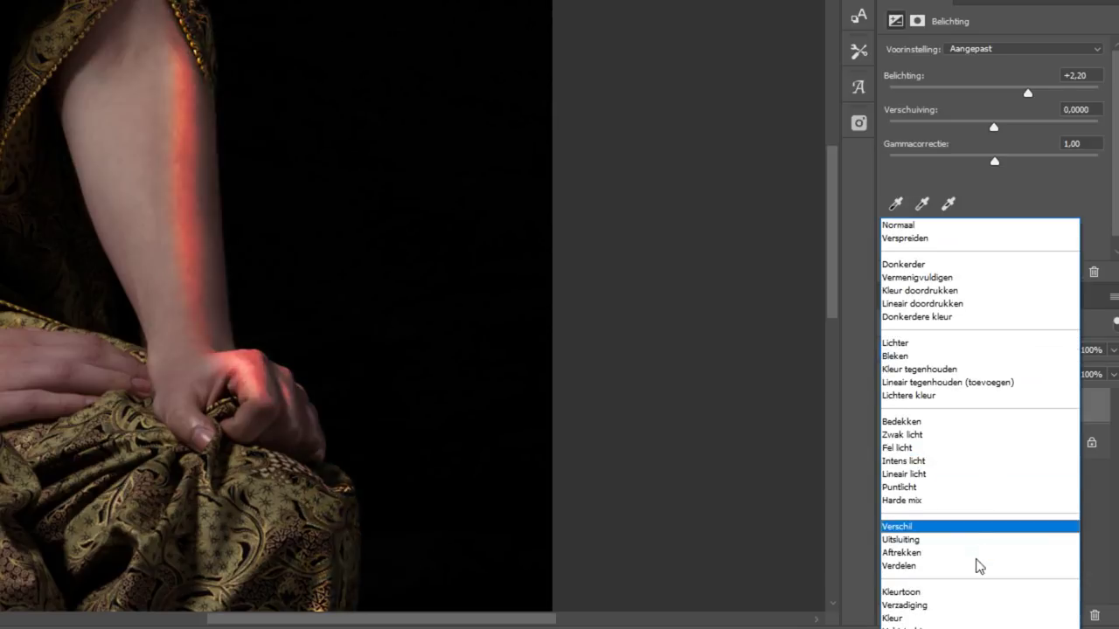
key("Return")
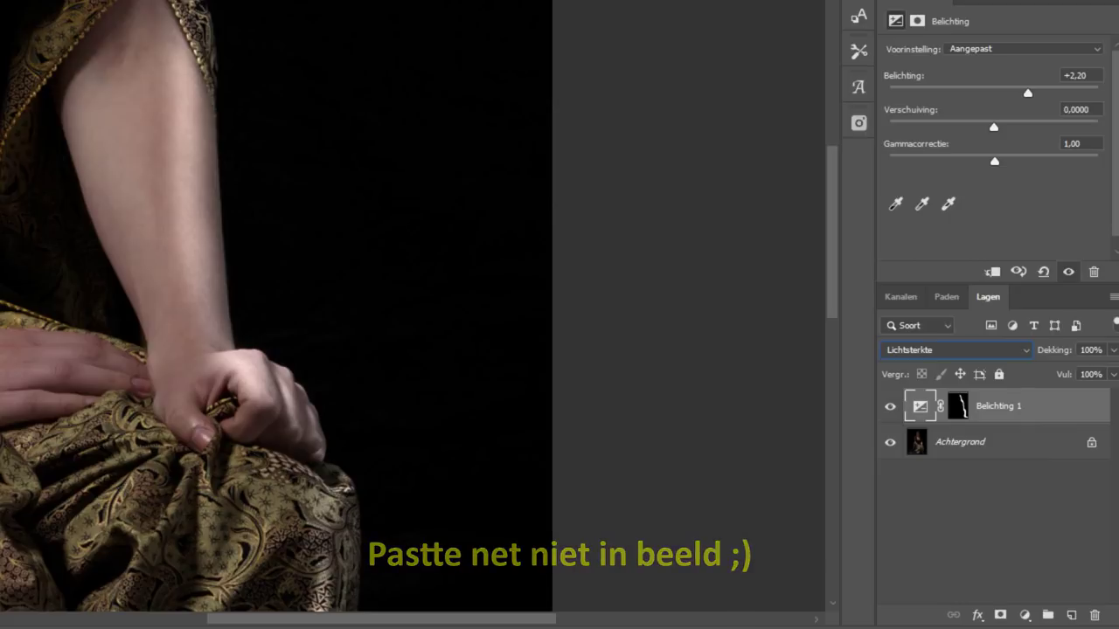
key("ctrl+minus")
key("ctrl+minus")
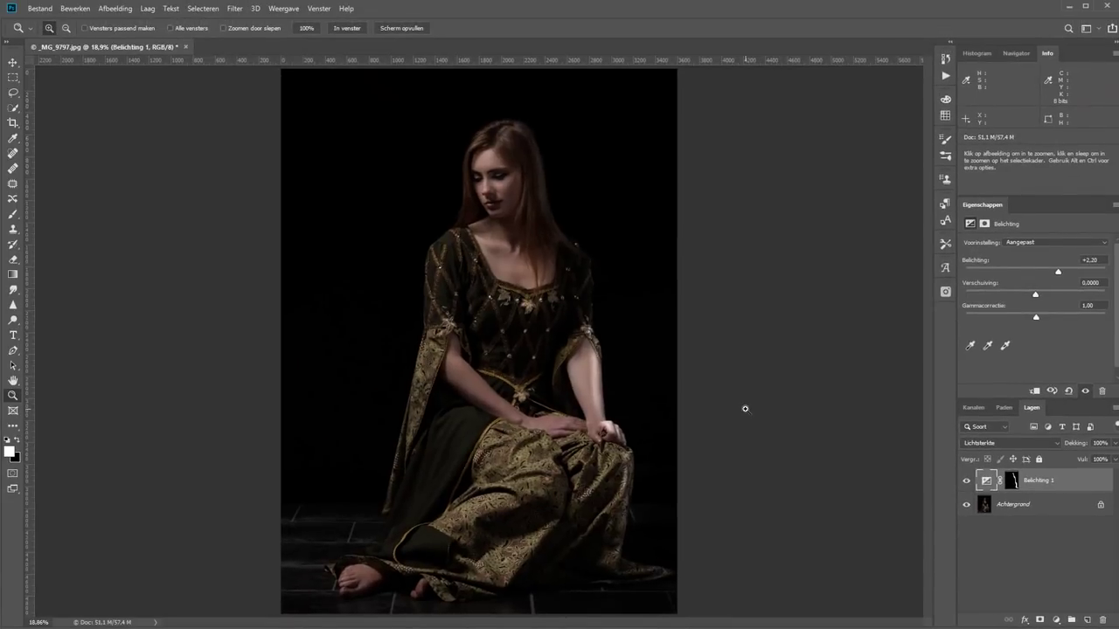
left_click_drag(1059, 272, 1053, 275)
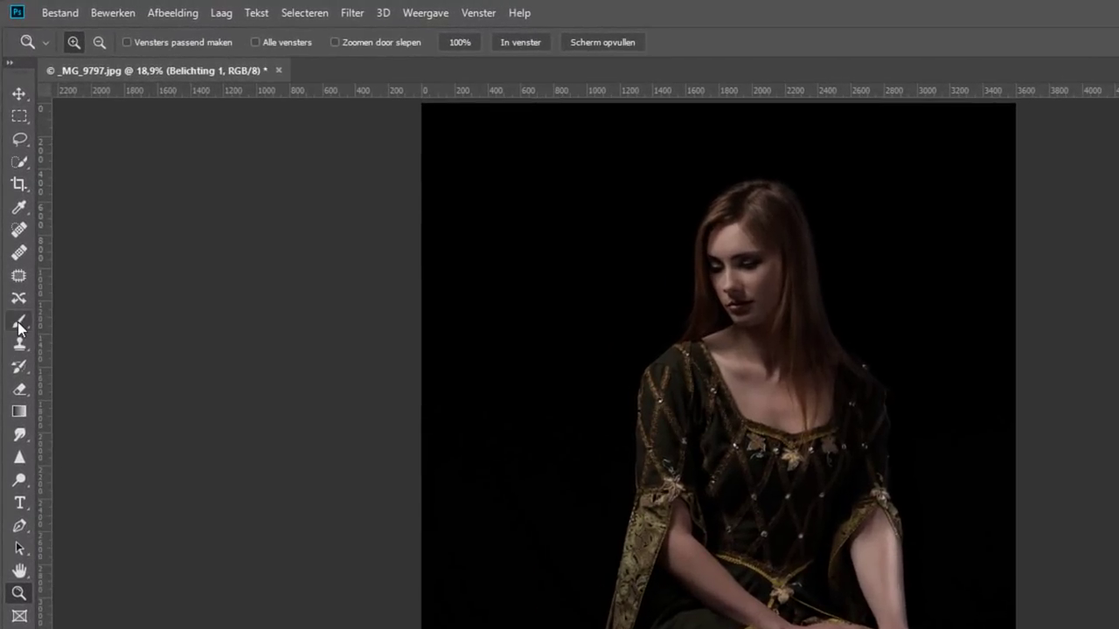
Set the brush to 45% opacity and check the Belichting 1 mask on its own.
left_click(17, 322)
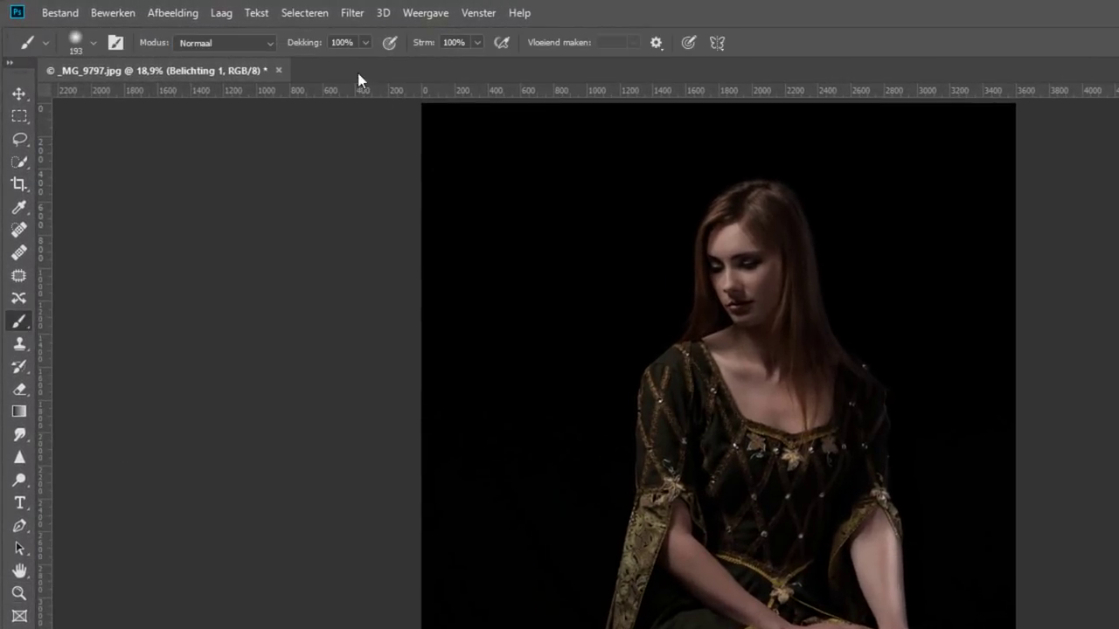
left_click_drag(311, 47, 289, 50)
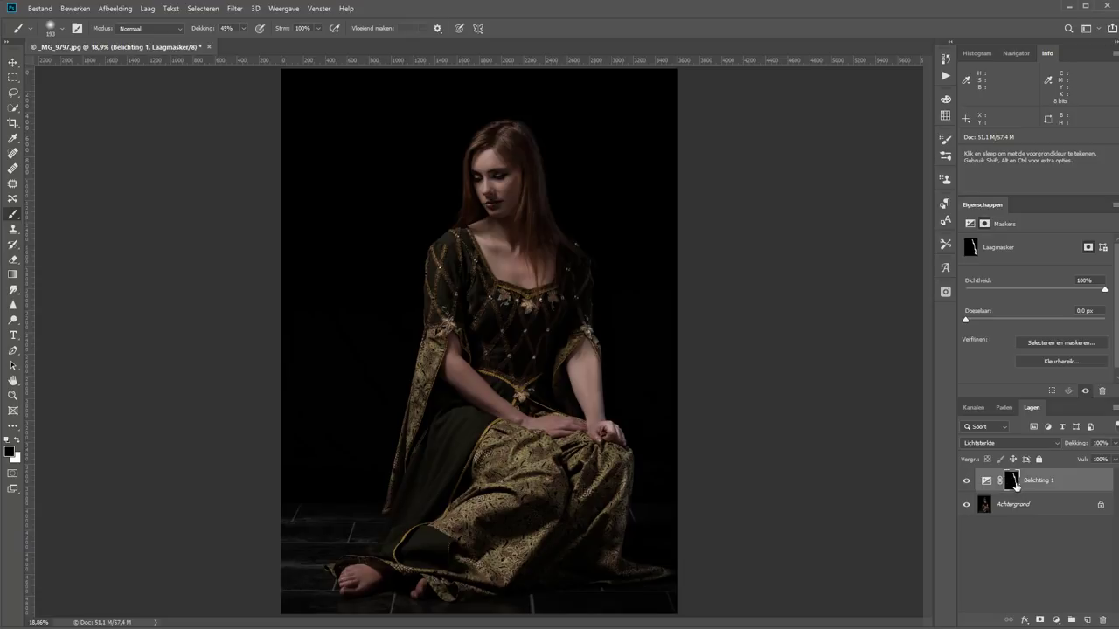
left_click(1012, 481, "alt")
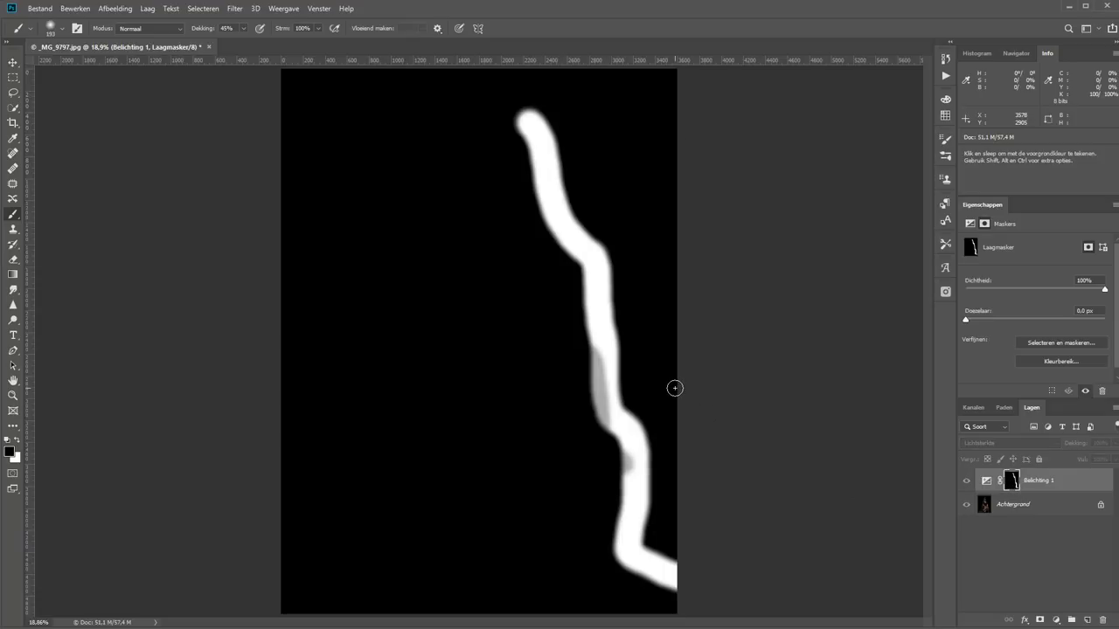
left_click(966, 483)
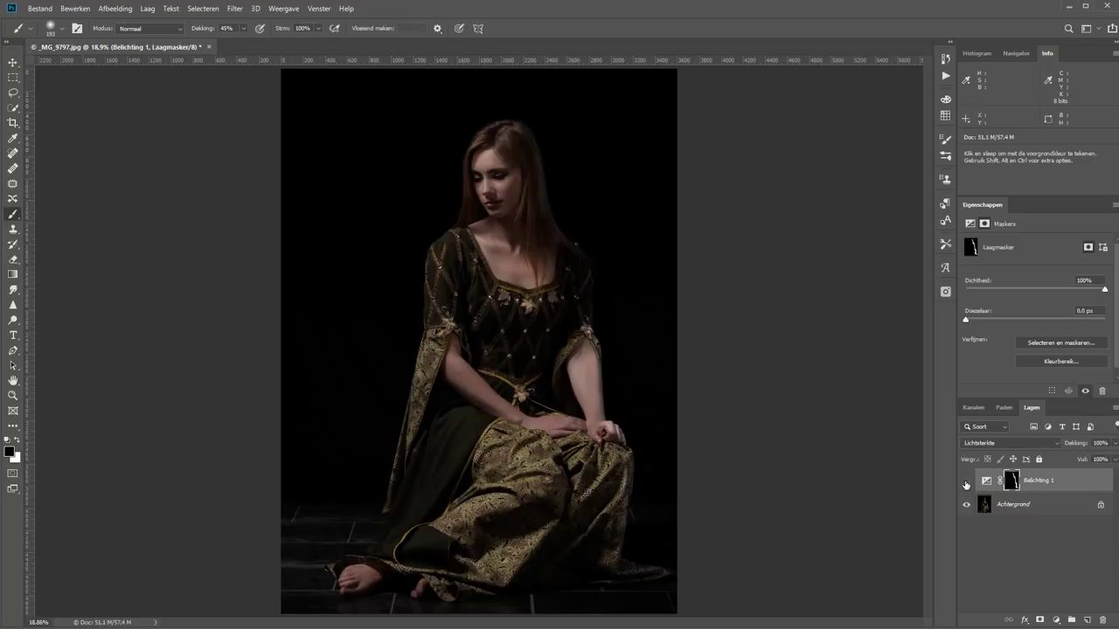
Toggle Belichting 1 on and off to compare the arm's rim light against the unlit photo.
left_click(966, 483)
left_click(966, 483)
left_click(966, 483)
left_click(966, 483)
left_click(966, 483)
left_click(966, 483)
left_click(966, 484)
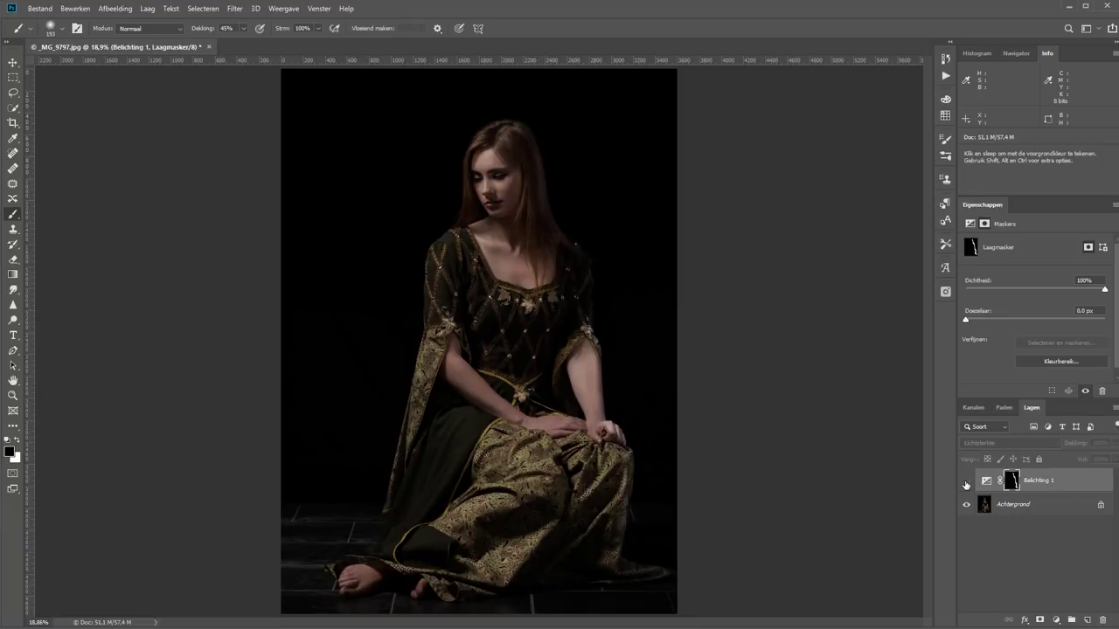
left_click(966, 483)
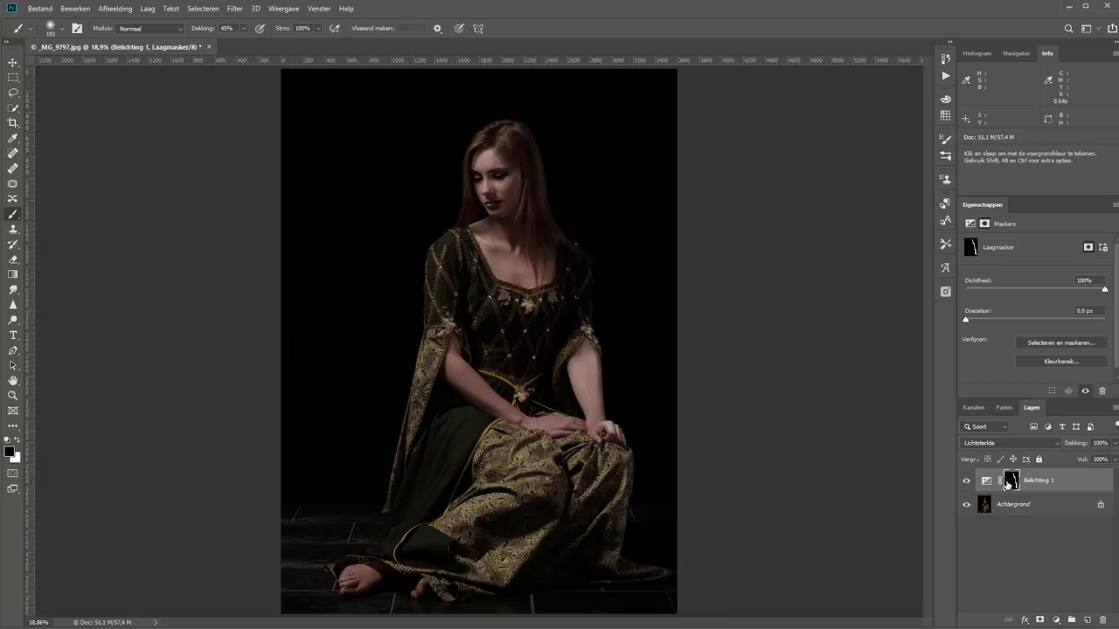
left_click(966, 481)
left_click(966, 481)
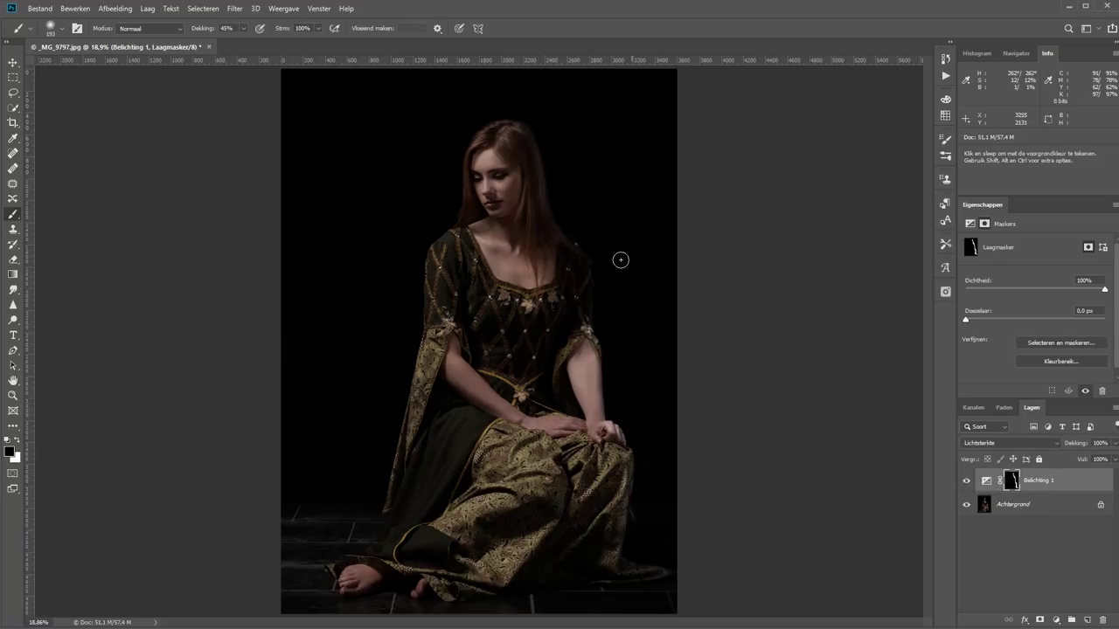
key("z")
left_click_drag(525, 201, 638, 358)
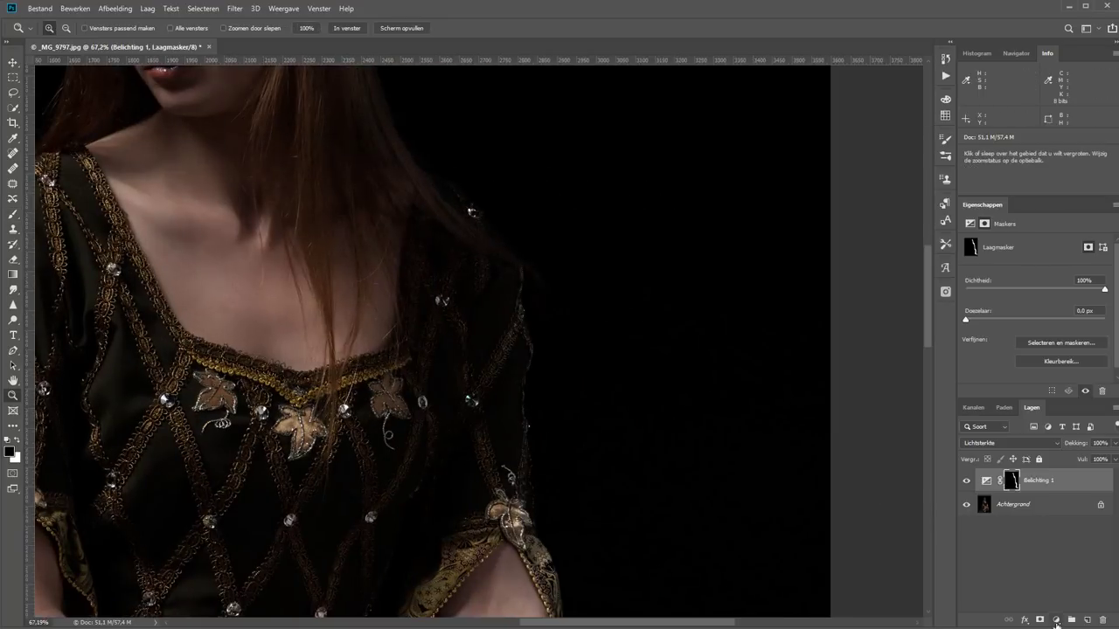
Add Belichting 2 at +2.87 exposure and paint its mask at 100% over the shoulder hair and edge.
left_click(1057, 622)
left_click(1027, 479)
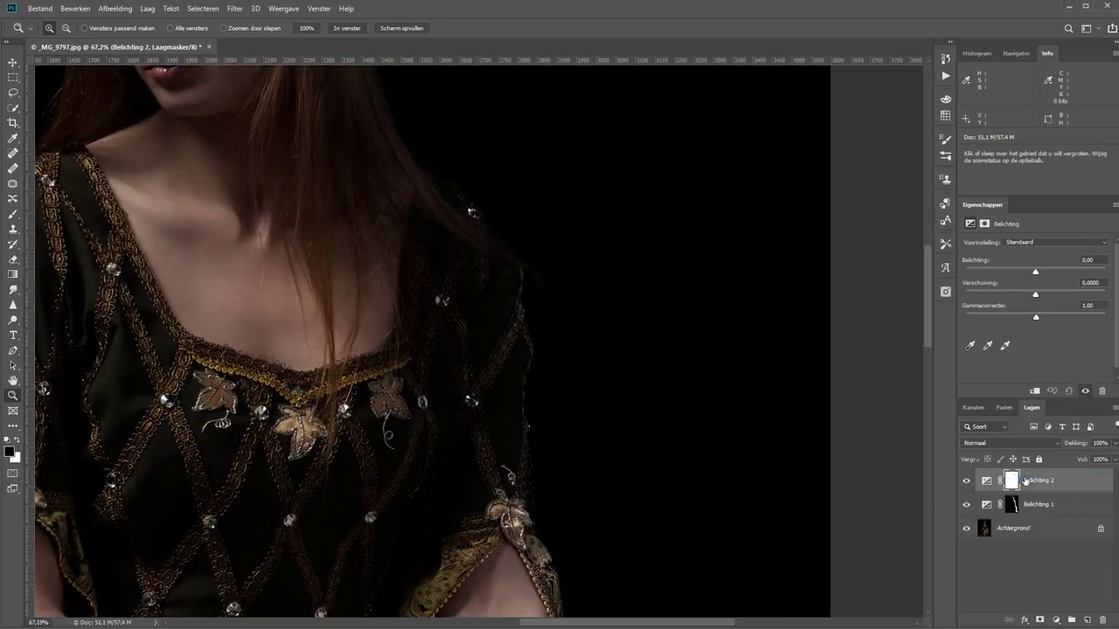
left_click_drag(1035, 272, 1065, 273)
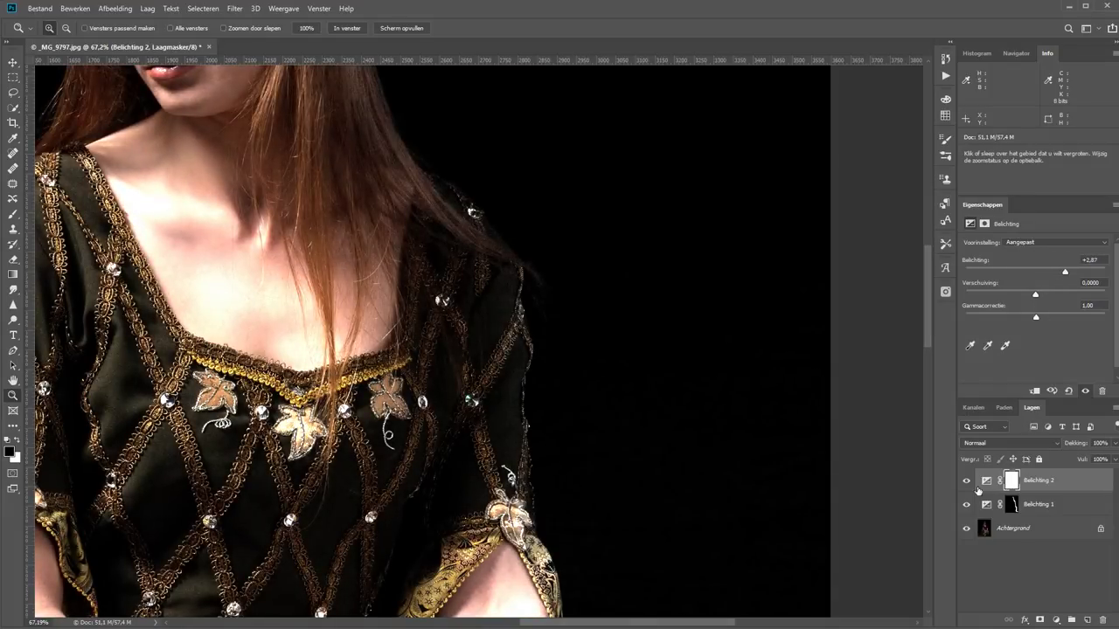
key("b")
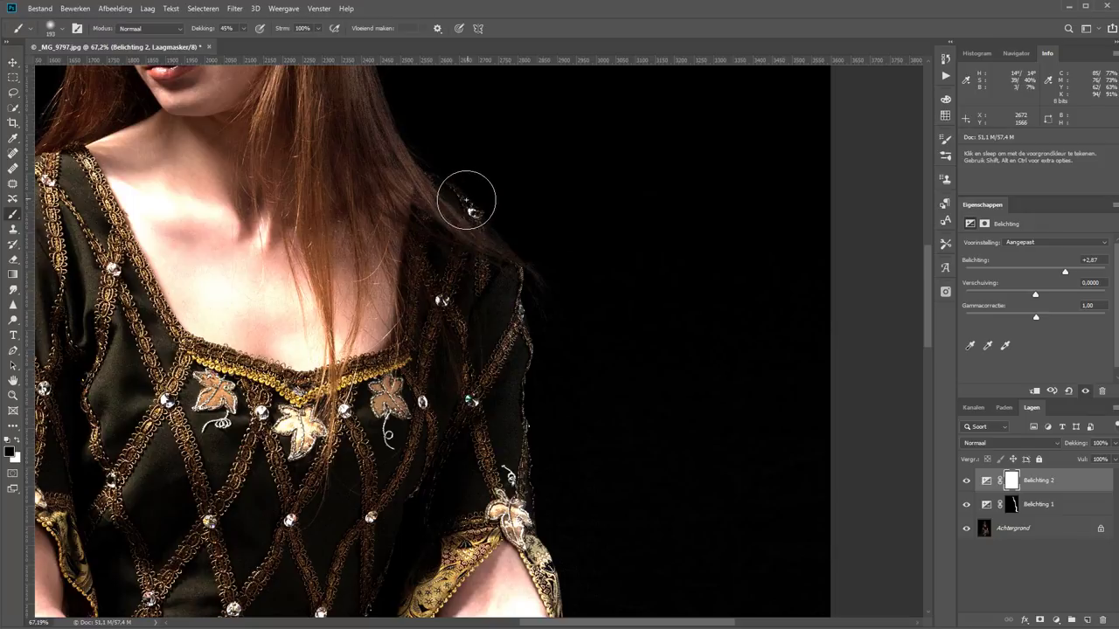
left_click_drag(201, 28, 323, 75)
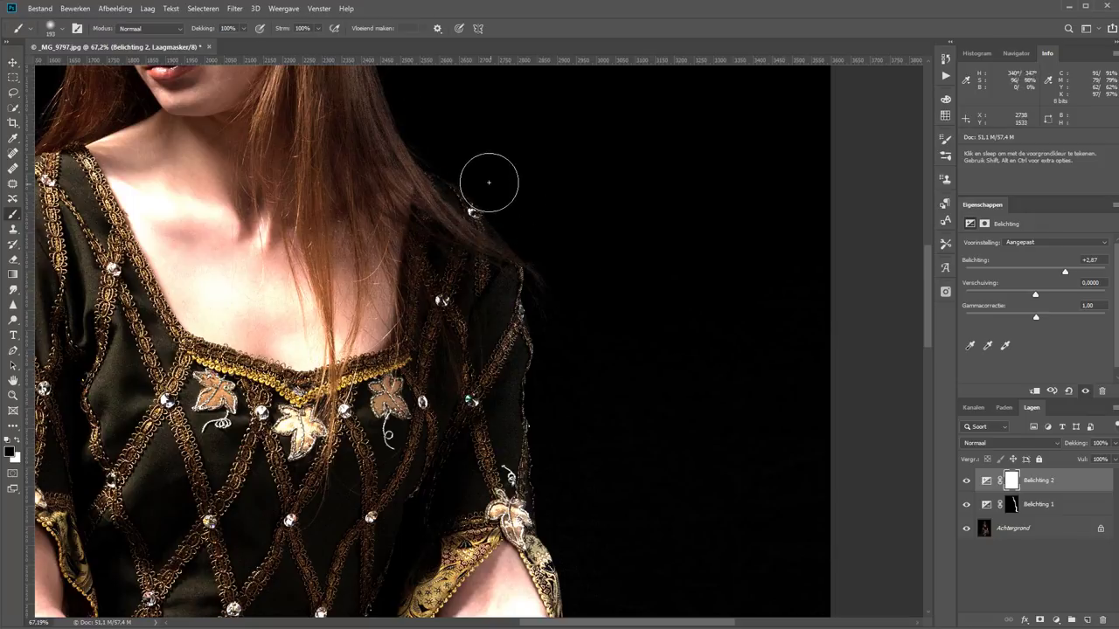
left_click_drag(492, 198, 478, 179)
left_click_drag(535, 303, 564, 520)
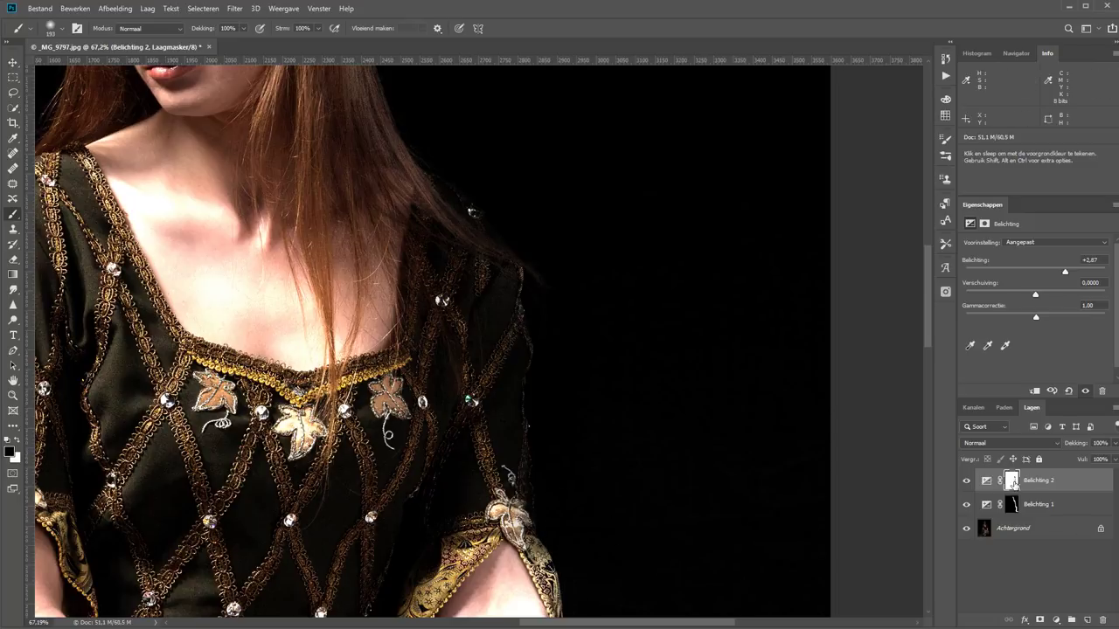
Invert the Belichting 2 mask to black and tone its exposure down to +1,98.
left_click(1012, 482)
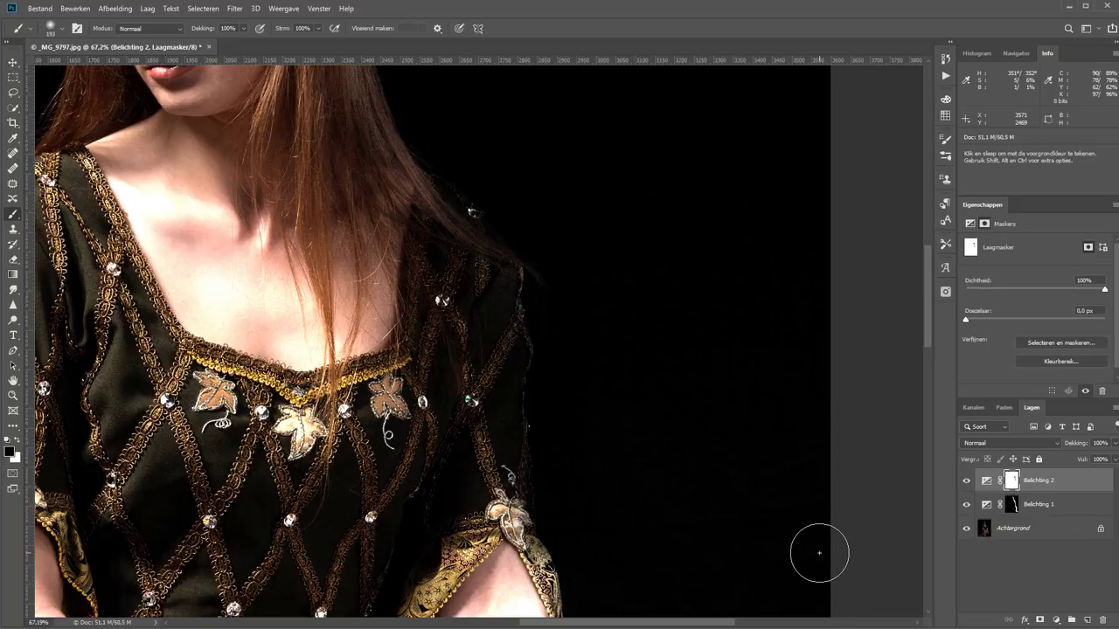
key("ctrl+i")
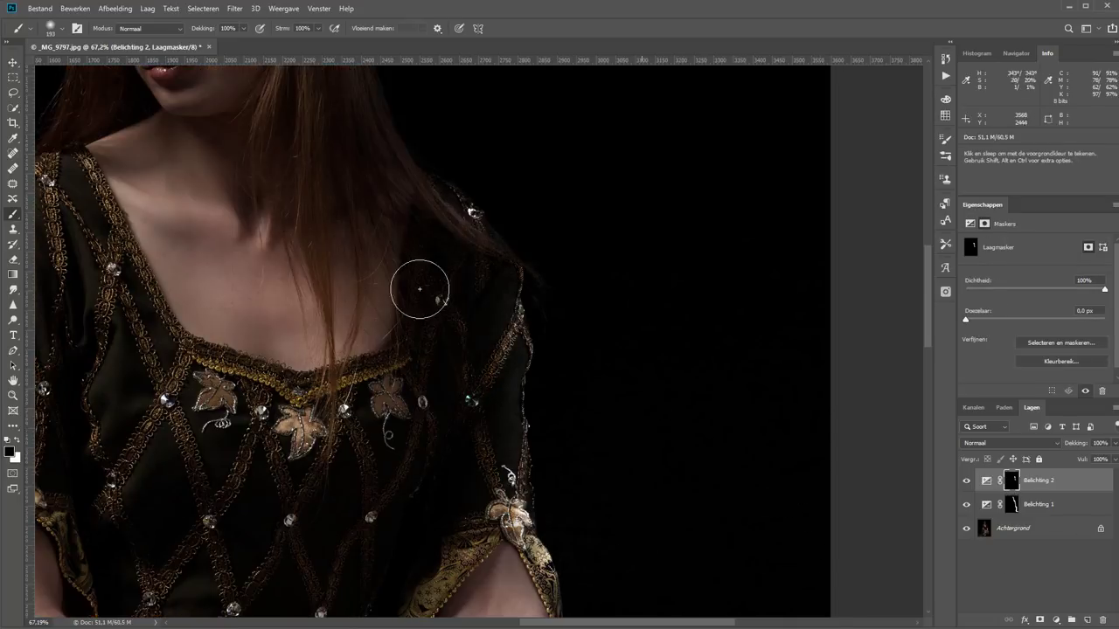
key("ctrl+0")
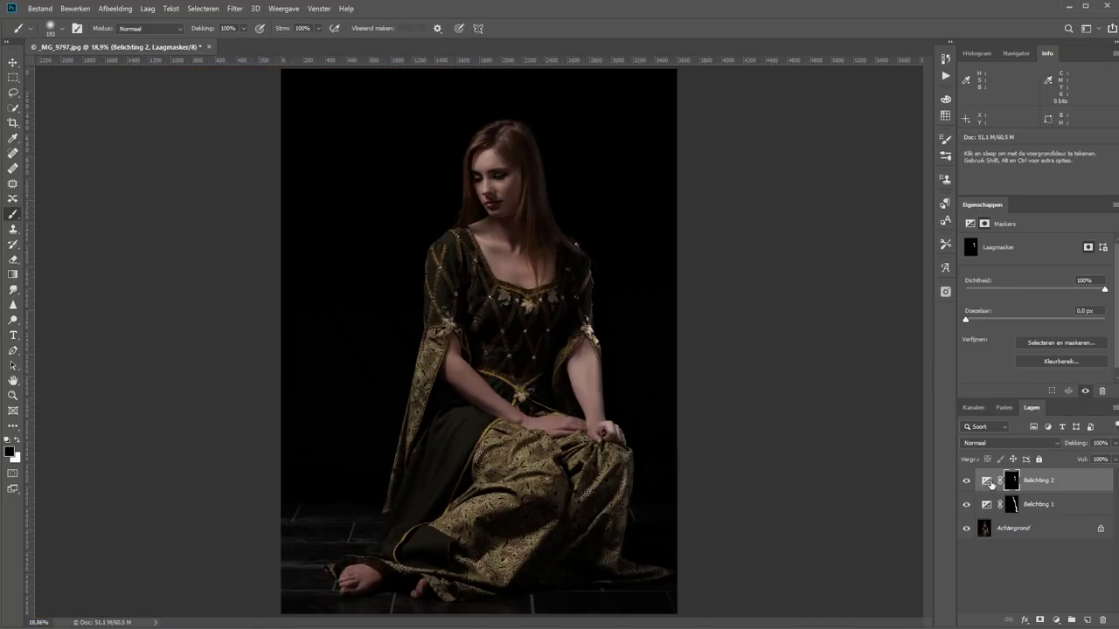
left_click(986, 480)
left_click_drag(1063, 271, 1053, 274)
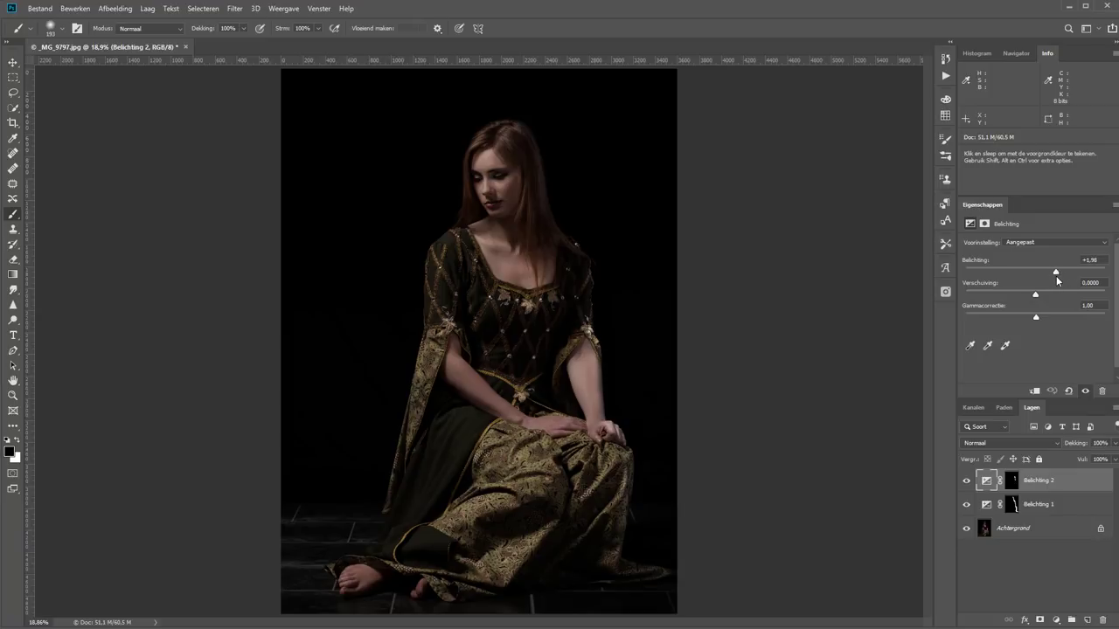
Add Belichting 3 with exposure +3,15 and invert its mask to black, hiding the brightening.
left_click(1056, 620)
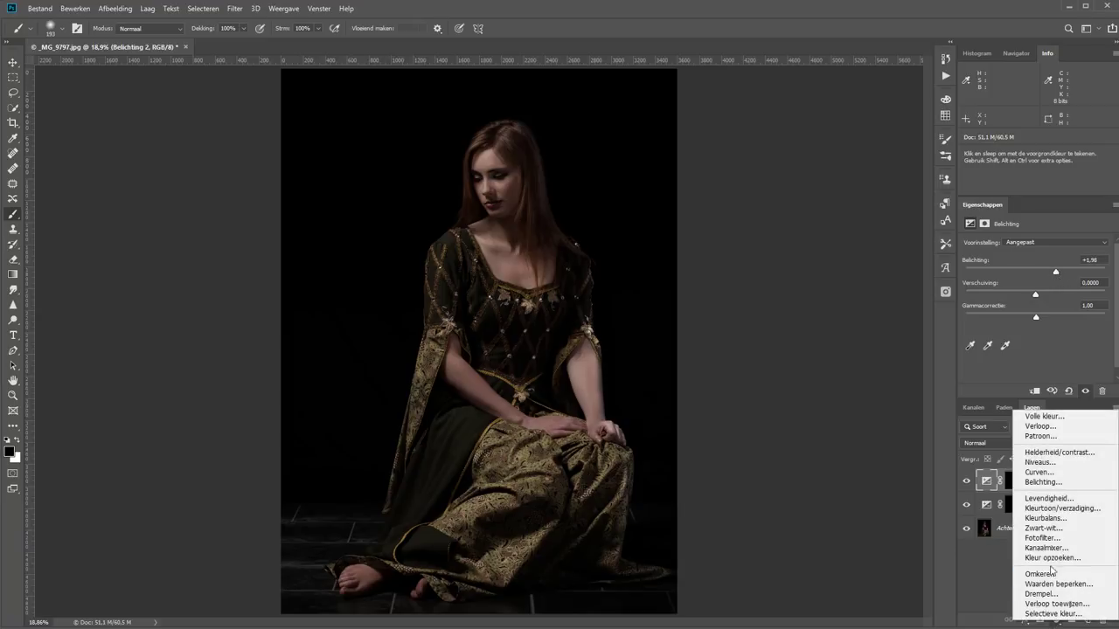
left_click(1043, 482)
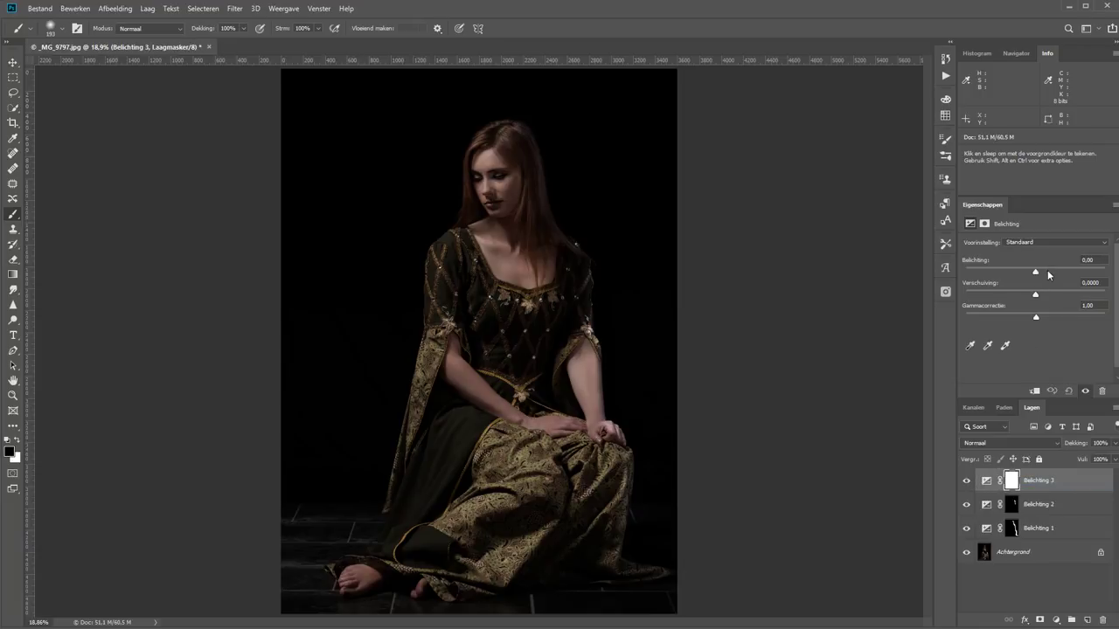
left_click_drag(1040, 272, 1067, 272)
left_click(1006, 486)
key("ctrl+i")
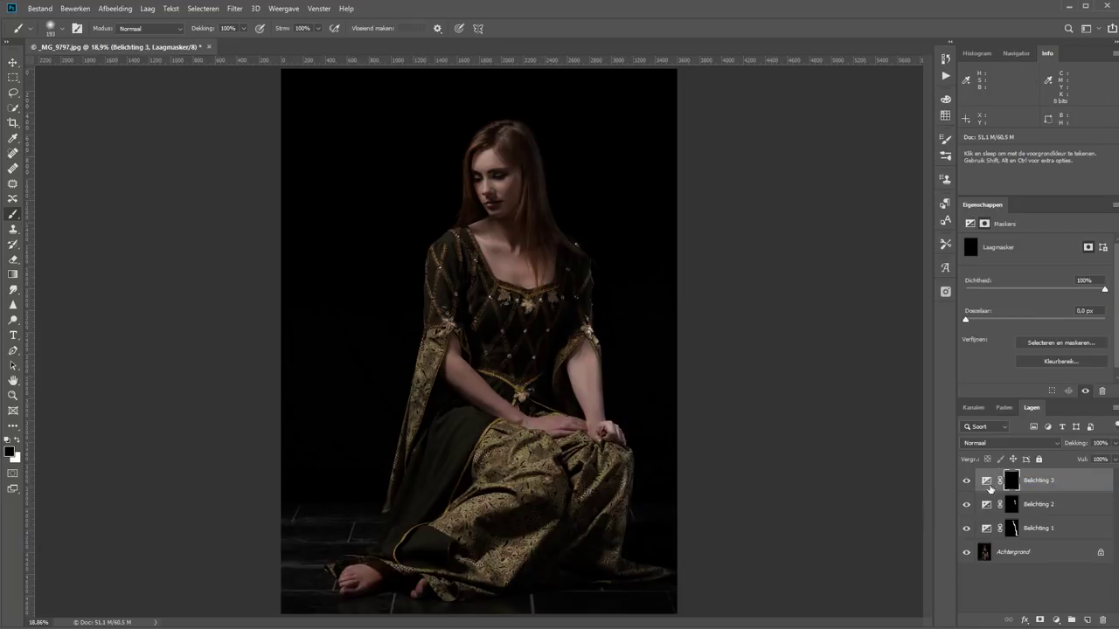
key("ctrl+i")
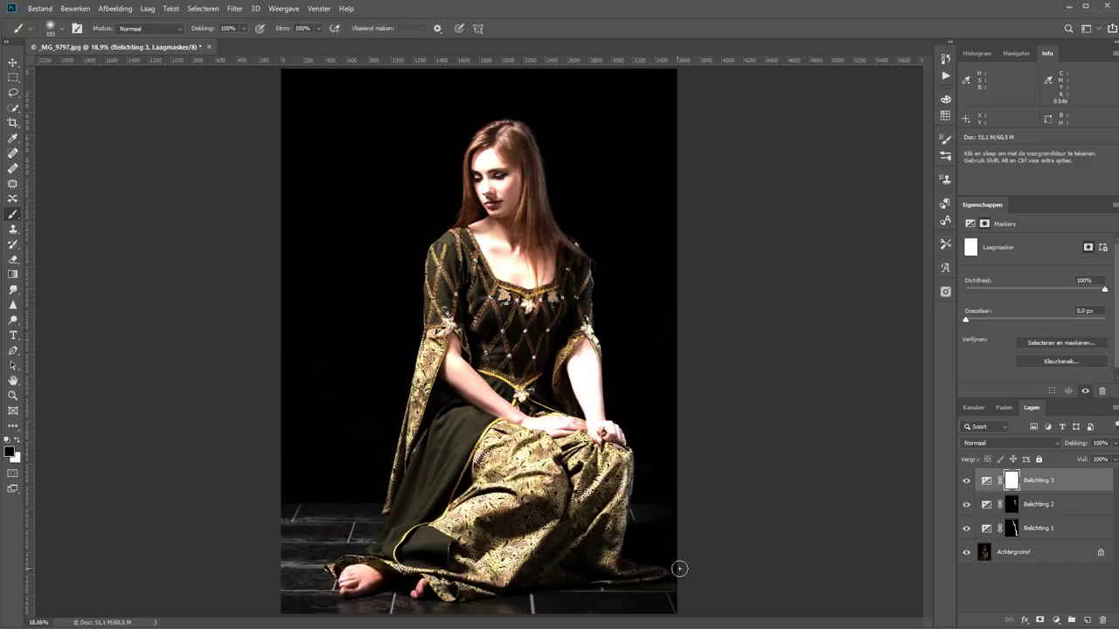
key("ctrl+i")
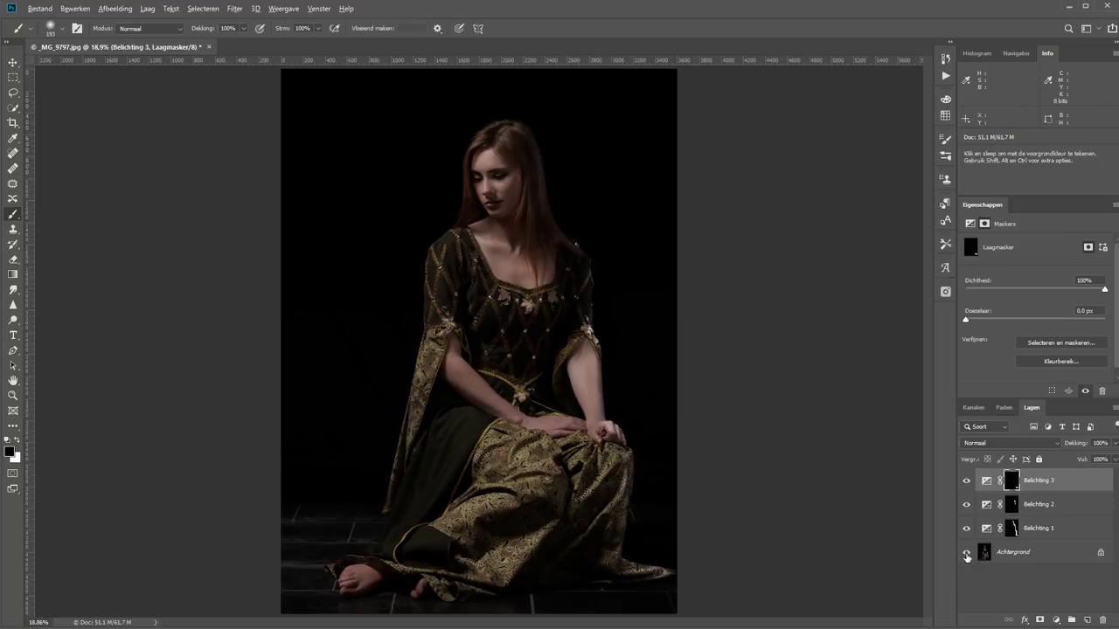
left_click(967, 554, "alt")
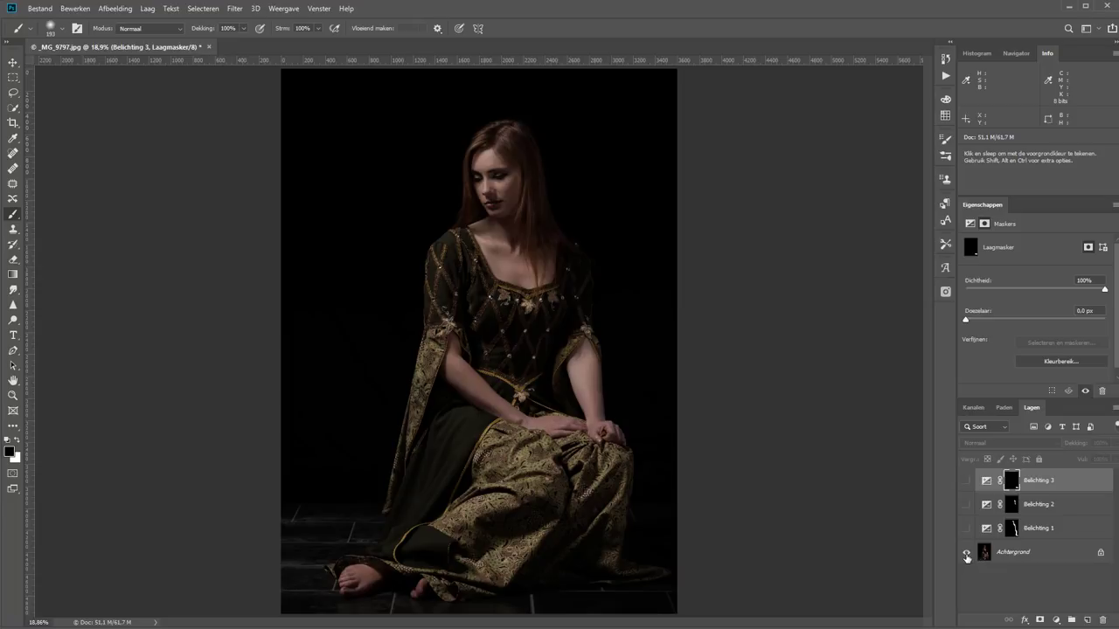
left_click(967, 554, "alt")
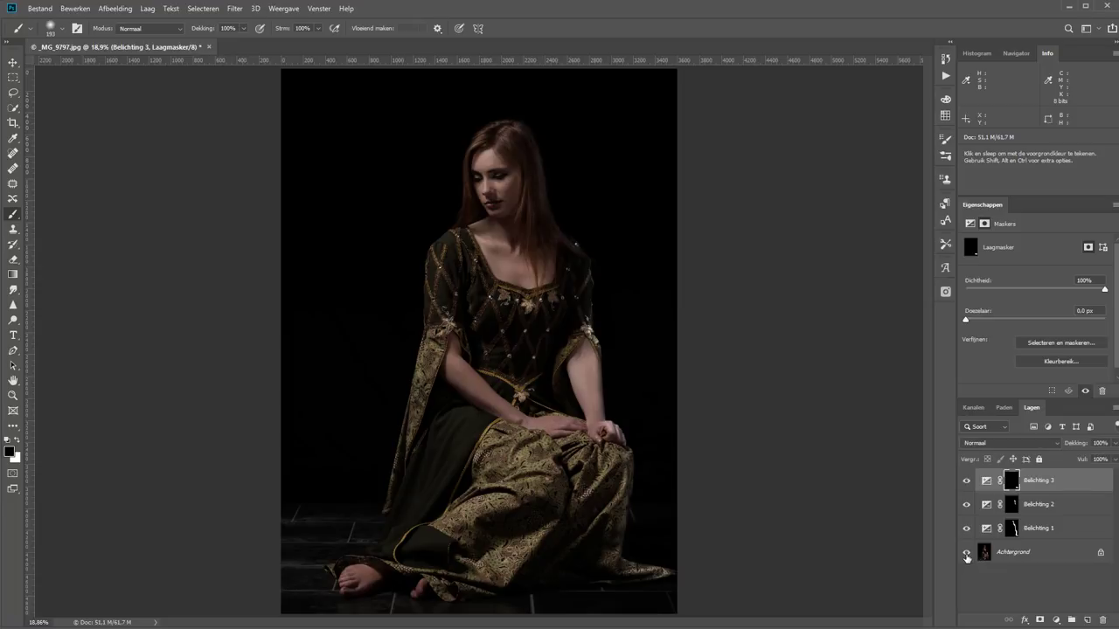
left_click(967, 554, "alt")
left_click(967, 554, "alt")
left_click(966, 554, "alt")
left_click(967, 555, "alt")
left_click(1052, 530)
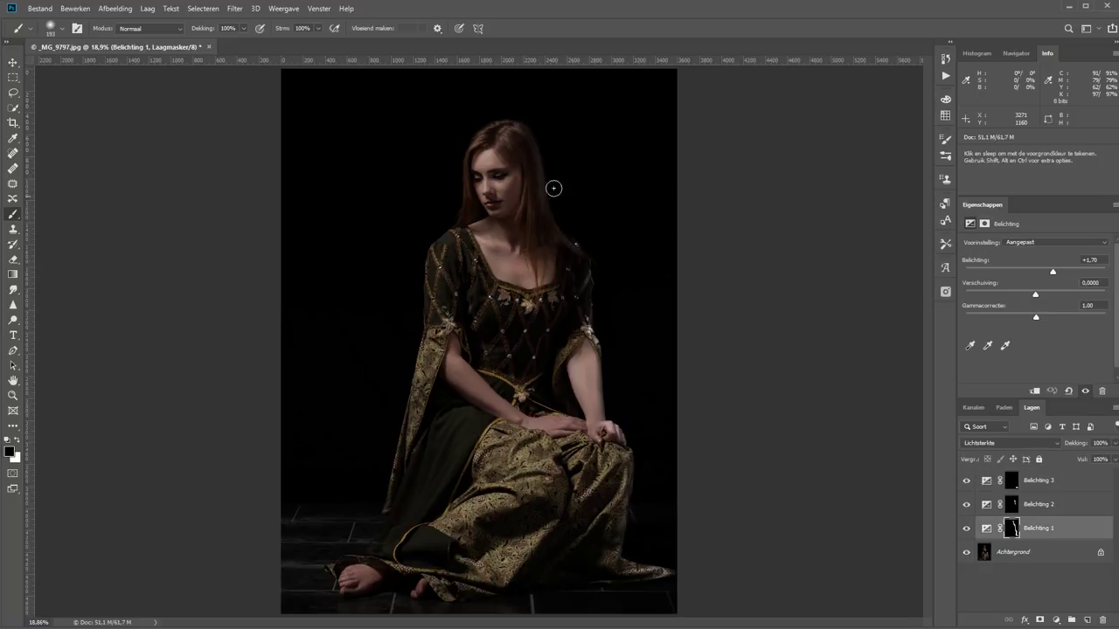
Set the brush opacity to 20% and target the Belichting 1 layer mask.
key("4")
key("2")
left_click(966, 552)
left_click(966, 553)
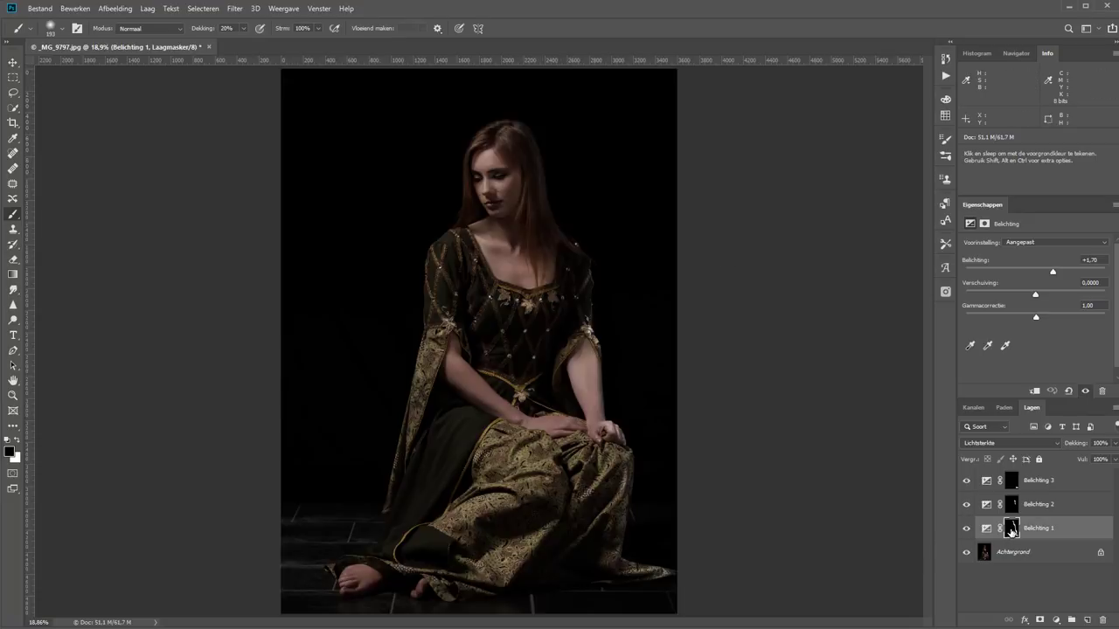
left_click(1011, 528)
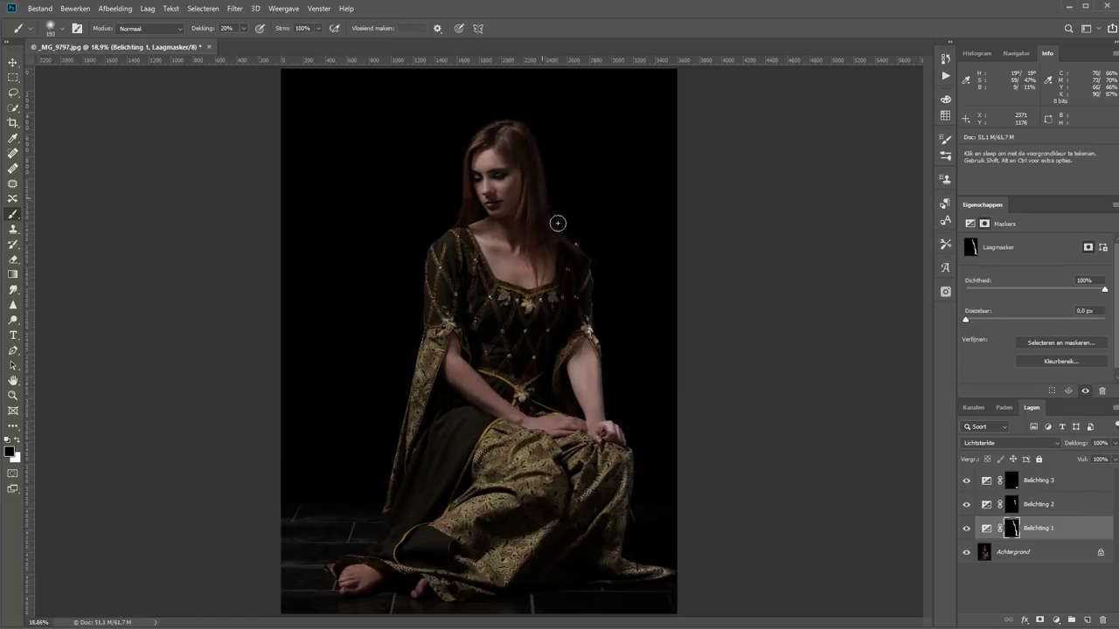
View the Belichting 1 mask alone to check the white edge stroke, then return to the photo.
left_click(1011, 528, "alt")
left_click(1012, 528, "alt")
left_click(1011, 528, "alt")
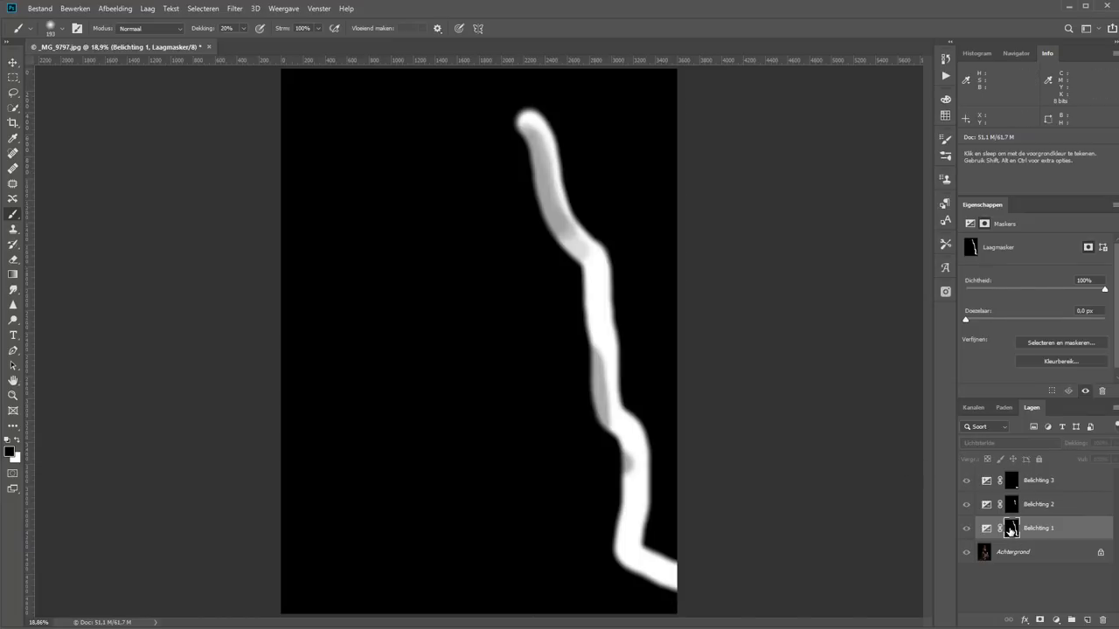
left_click(1009, 532, "alt")
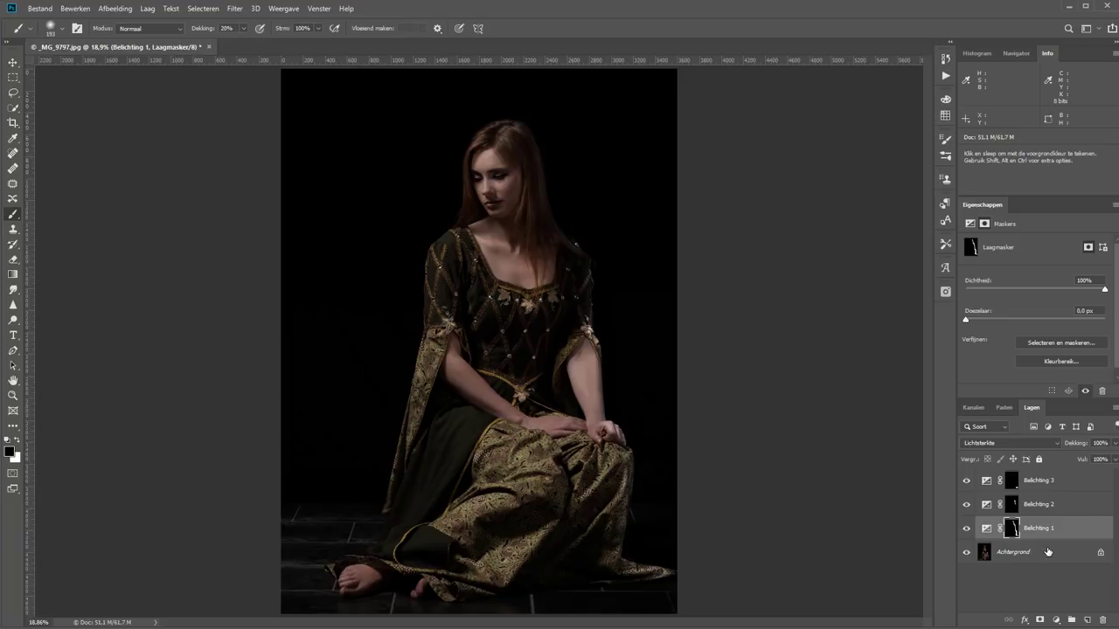
Group Belichting 1, 2 and 3 with Group Layers and name the group 'rimlight'.
left_click(1073, 507, "shift")
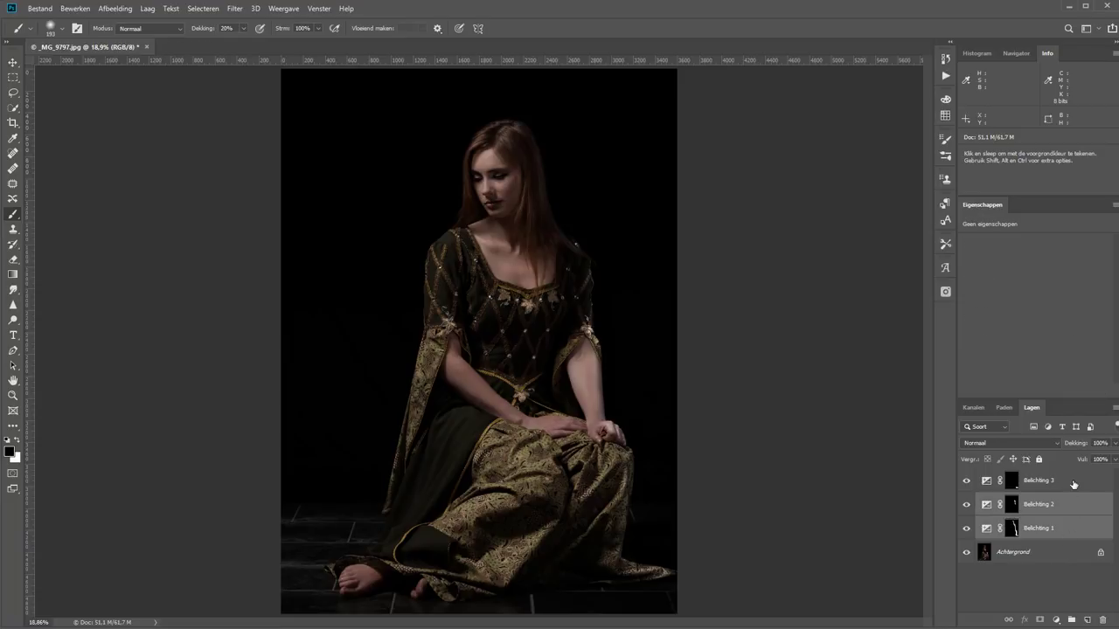
left_click(1076, 483, "shift")
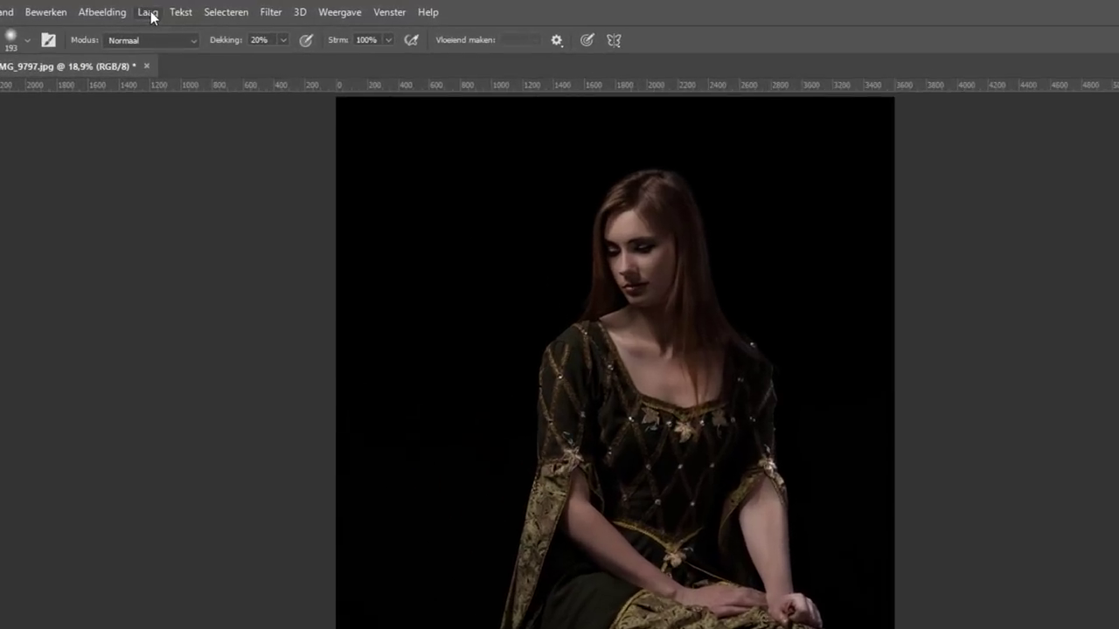
left_click(149, 8)
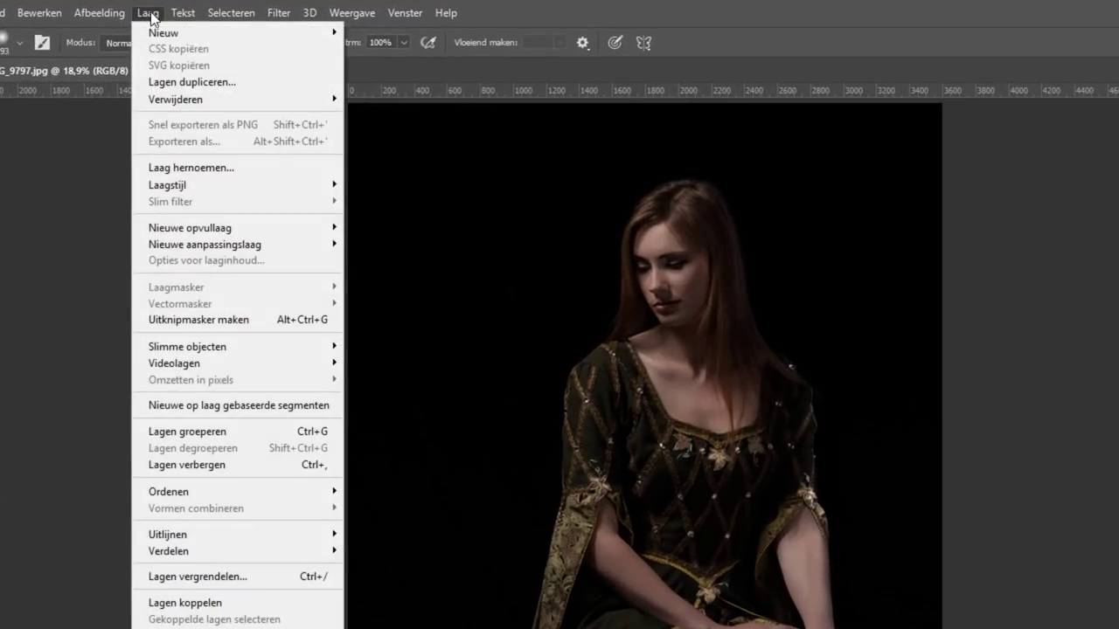
left_click(202, 432)
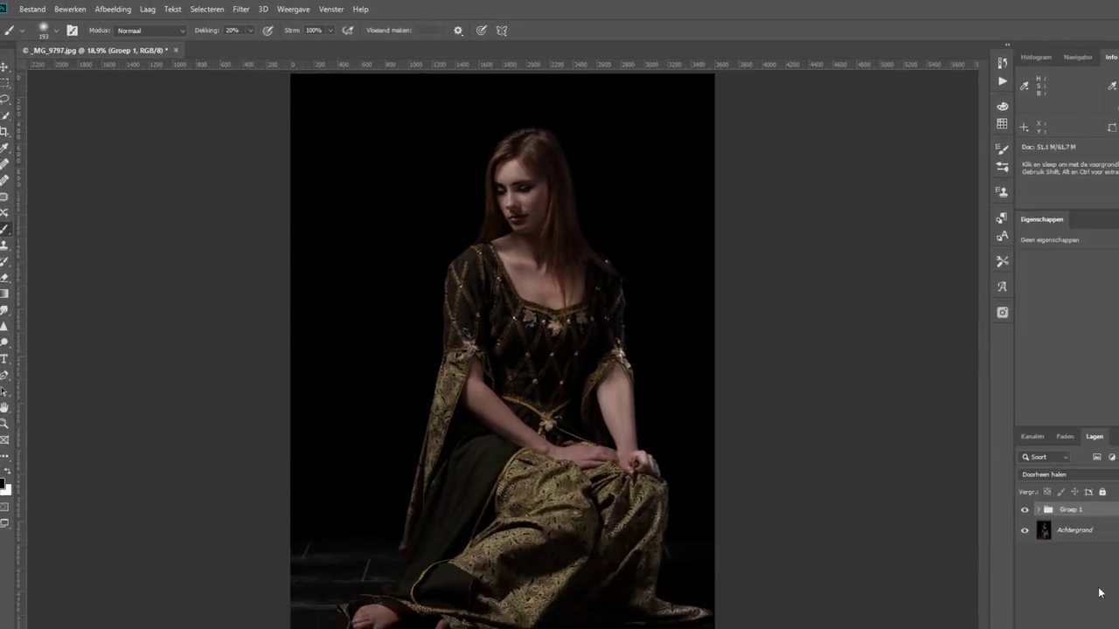
double_click(1010, 477)
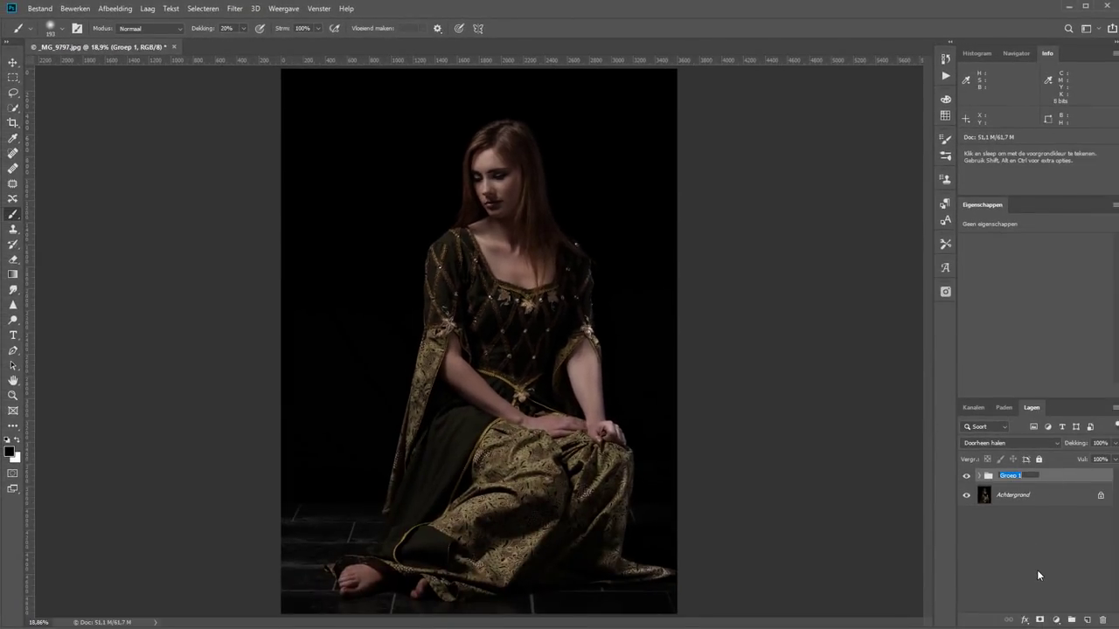
type("rimlight")
key("Return")
left_click(966, 476)
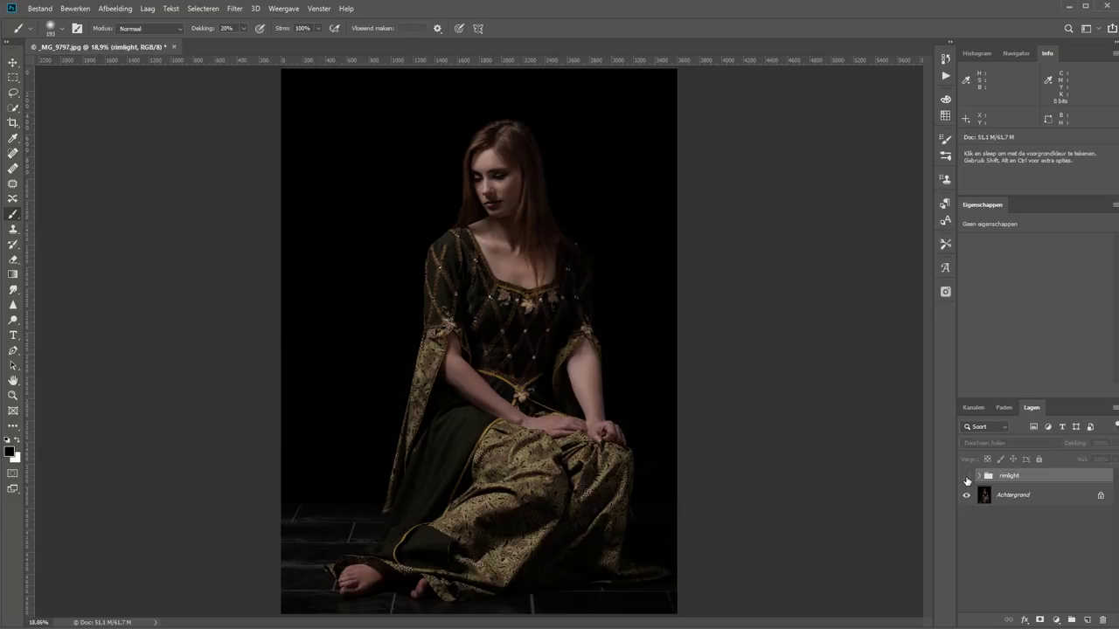
left_click(966, 476)
left_click(966, 476)
left_click(966, 477)
left_click(966, 476)
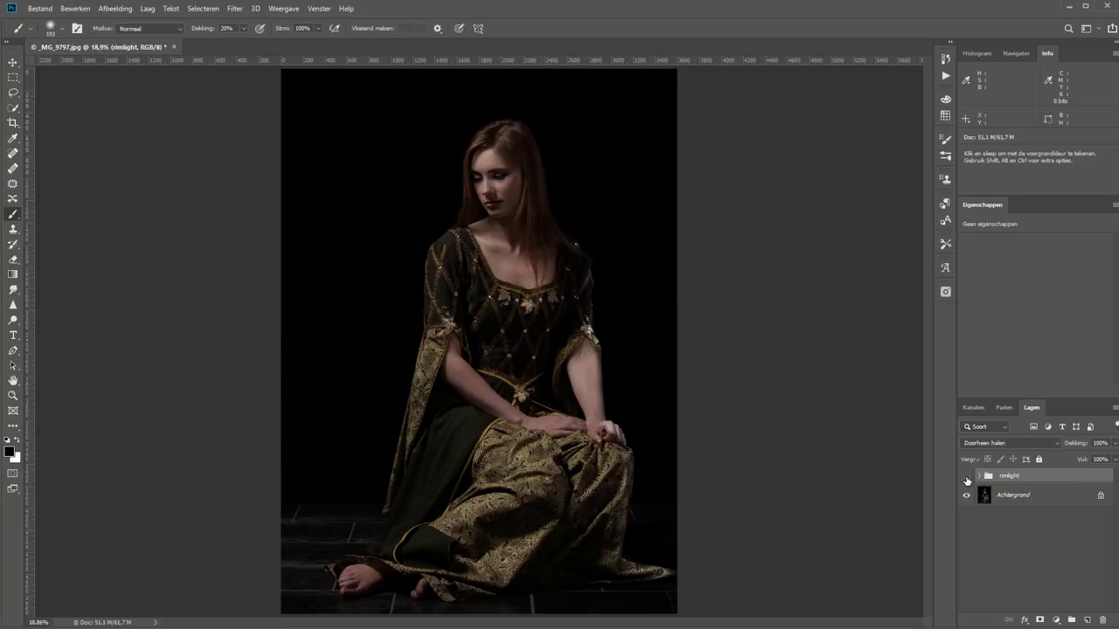
left_click(966, 476)
left_click(978, 476)
left_click(1045, 520)
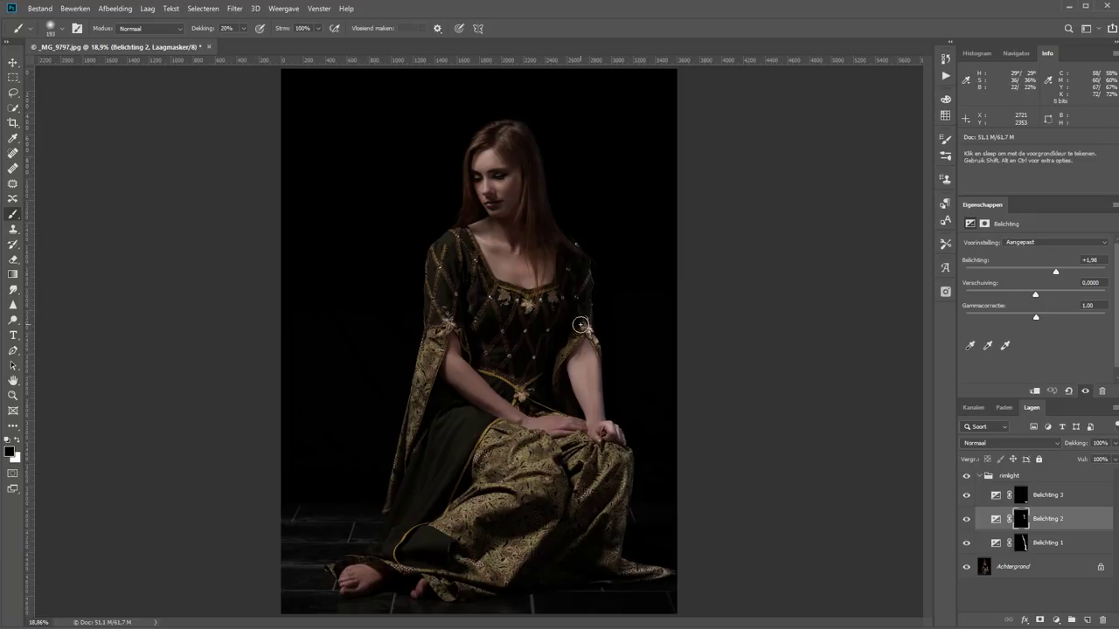
key("0")
left_click(978, 476)
left_click(966, 475)
left_click(966, 475)
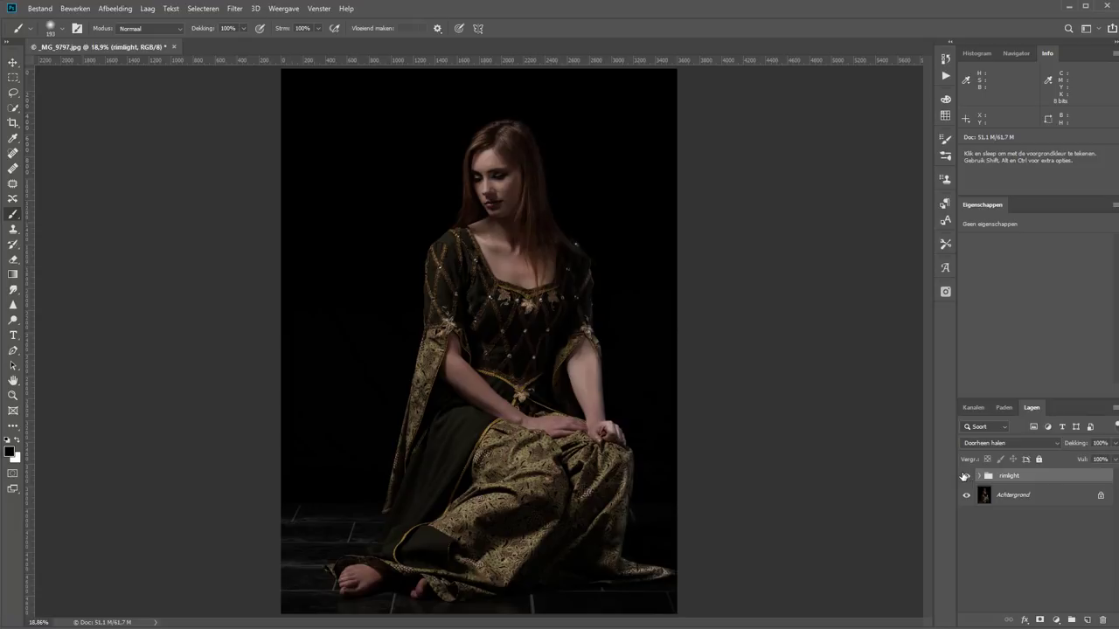